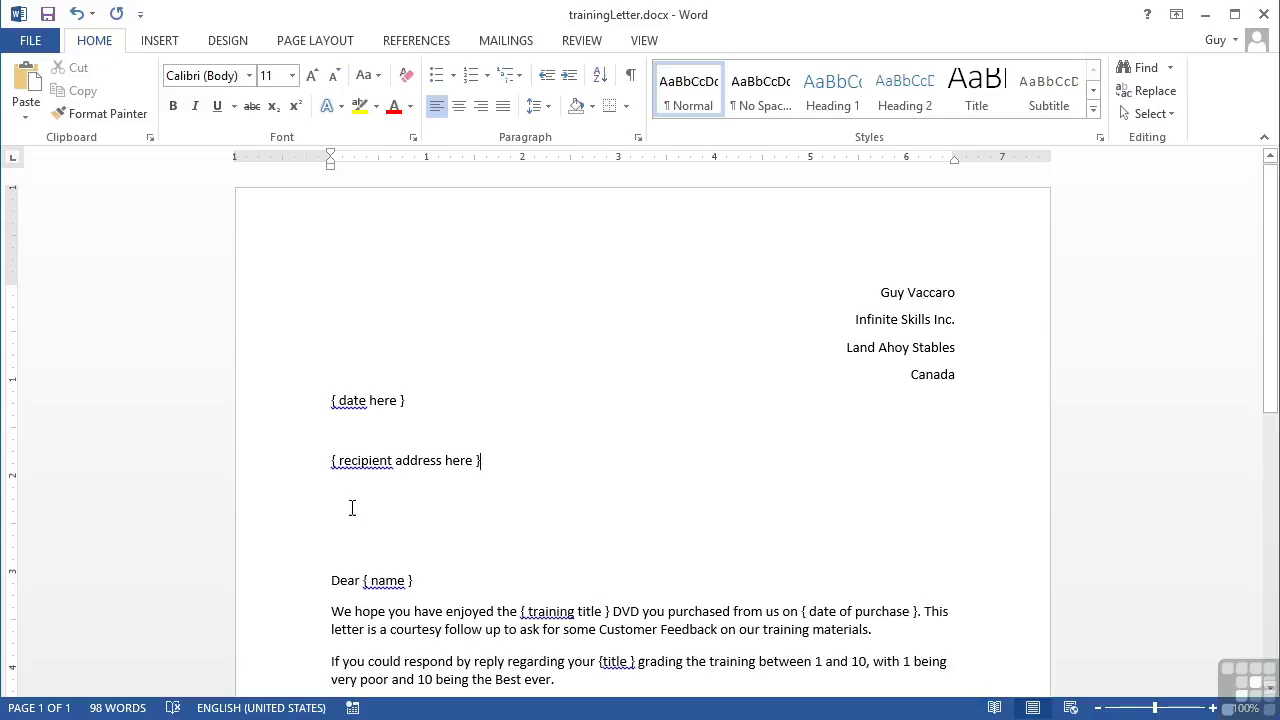
scroll(340, 510, down, 6)
scroll(353, 507, up, 6)
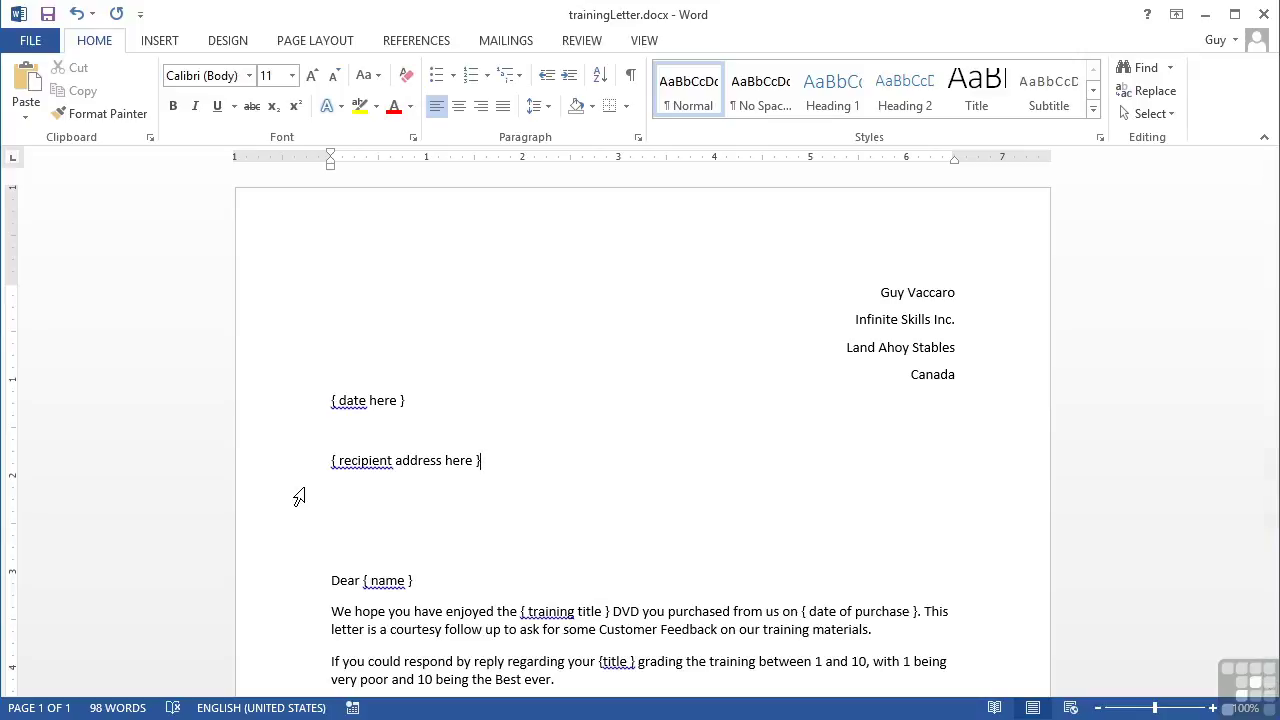
scroll(300, 497, down, 2)
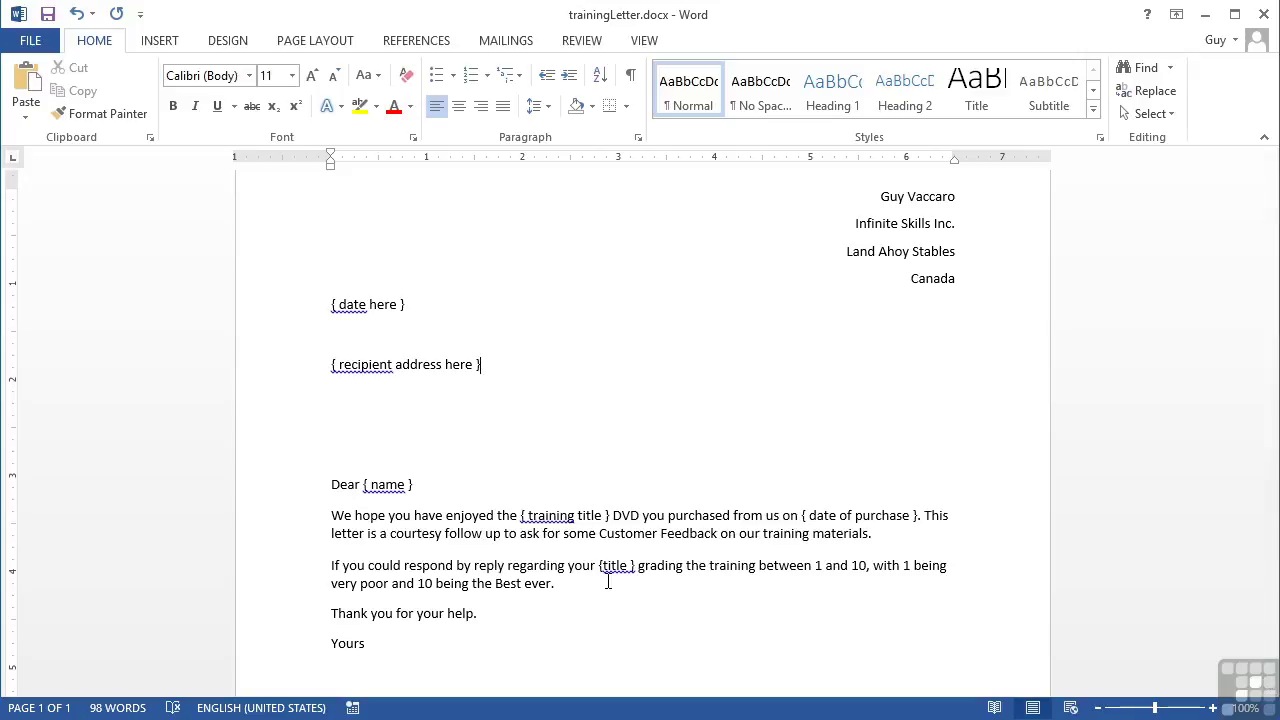
scroll(607, 581, down, 1)
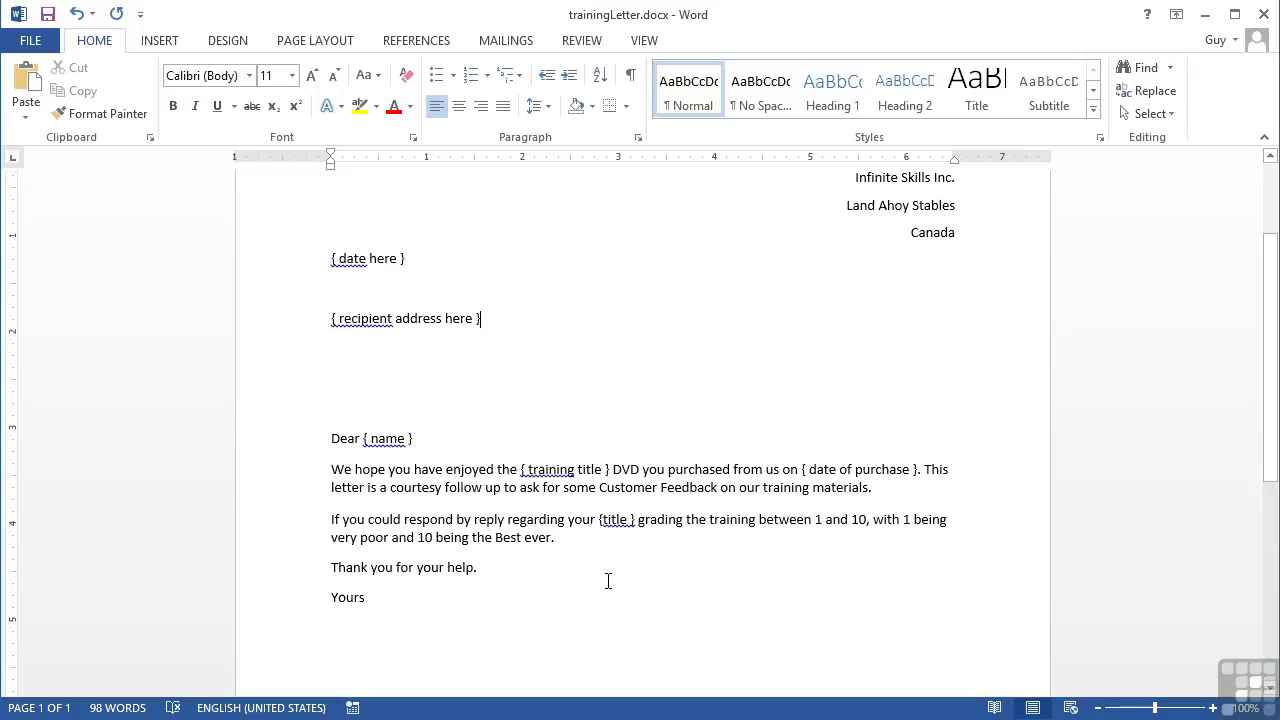
scroll(607, 581, up, 3)
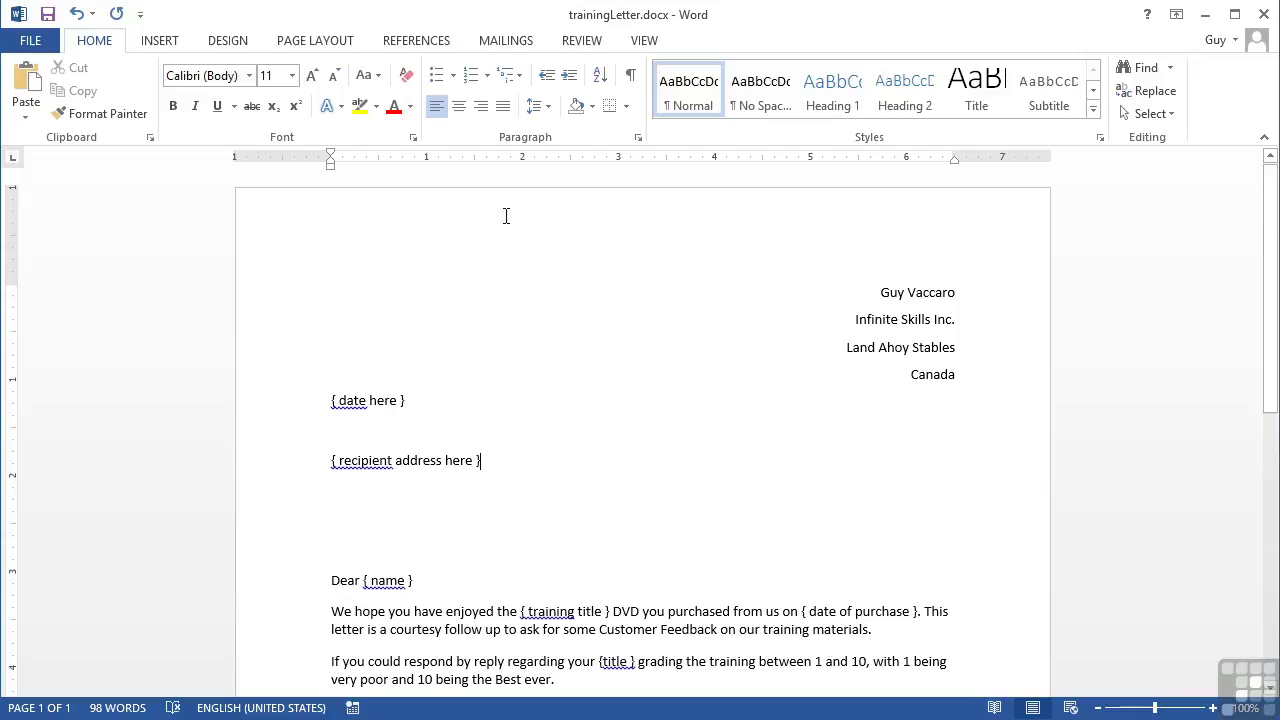
click(496, 42)
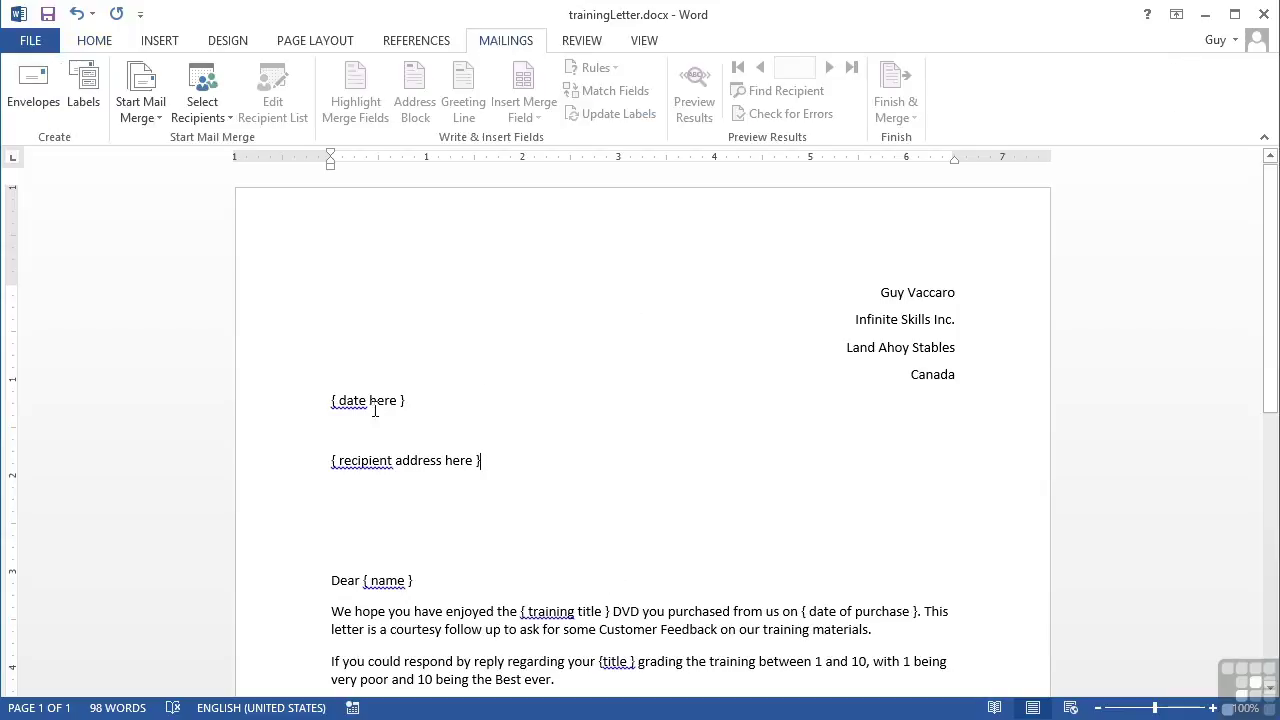
Step: Delete the "{ date here }" placeholder above the recipient address placeholder in the letter
click(411, 403)
key(BackSpace)
key(BackSpace)
key(BackSpace)
key(BackSpace)
key(BackSpace)
key(BackSpace)
key(BackSpace)
key(BackSpace)
key(BackSpace)
key(BackSpace)
key(BackSpace)
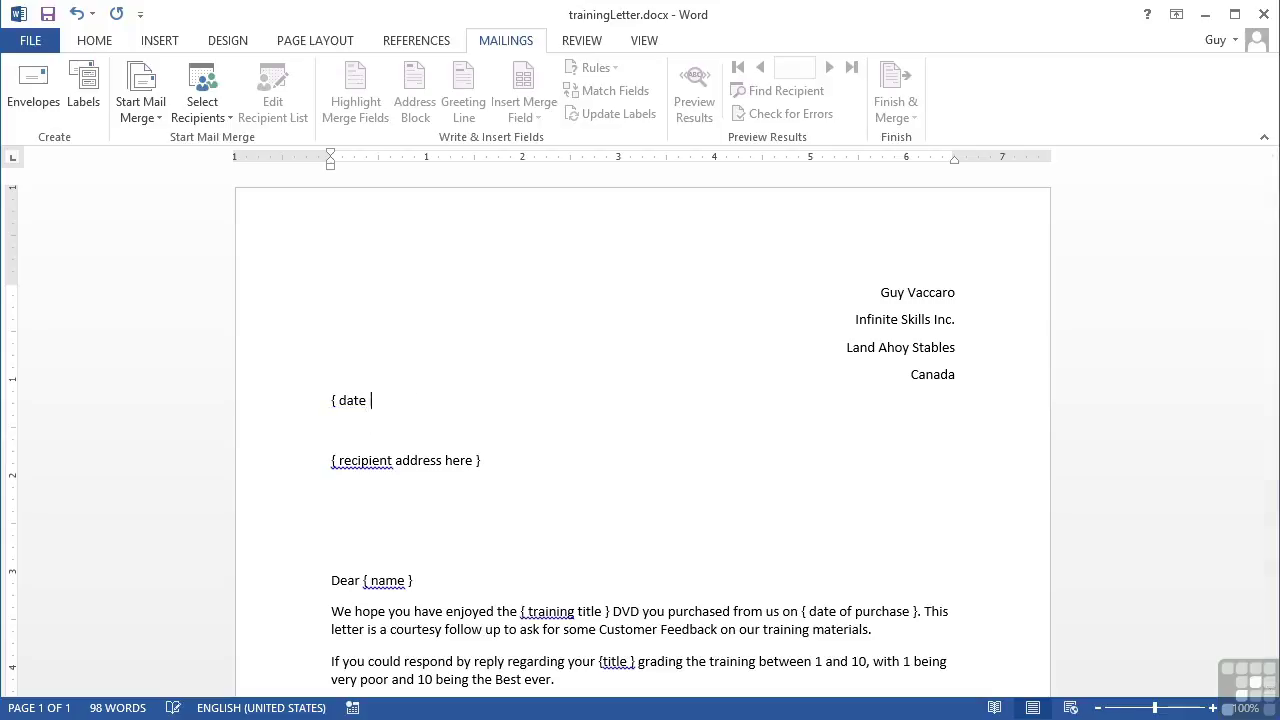
key(BackSpace)
key(BackSpace)
Step: Insert an automatically updating date in the "Friday, April 19, 2013" format on the emptied date line
click(165, 41)
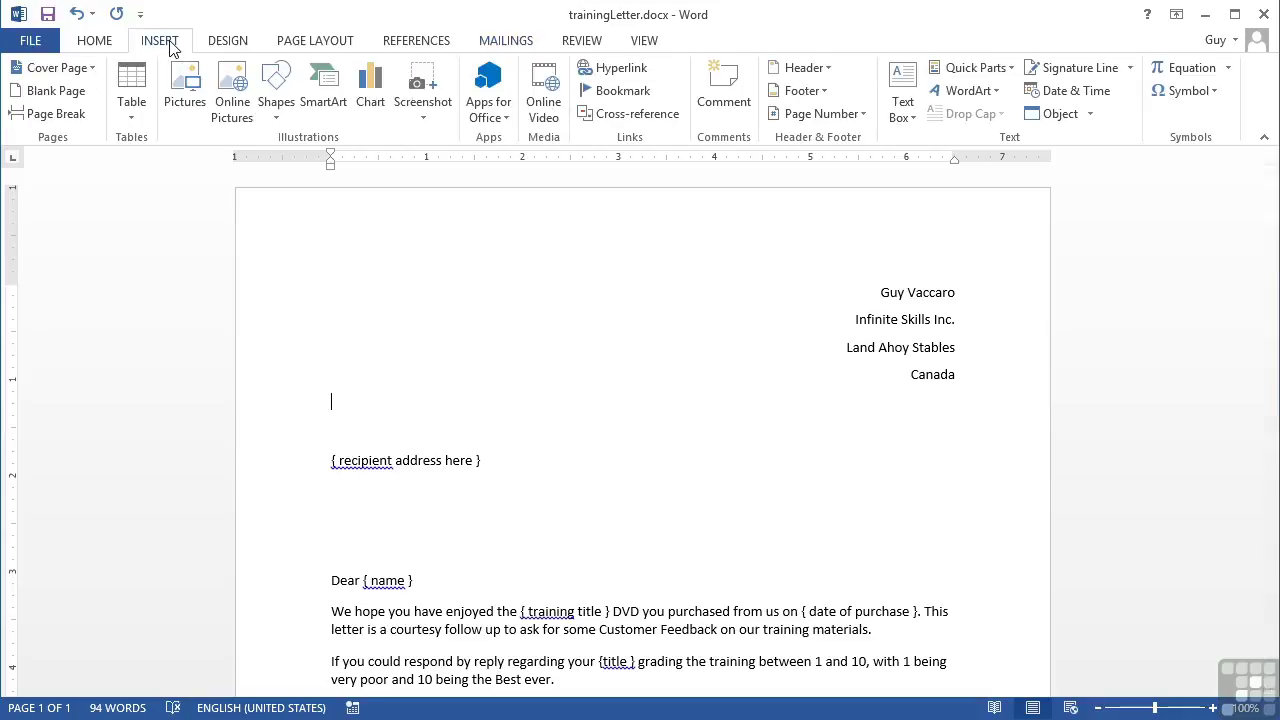
click(1076, 91)
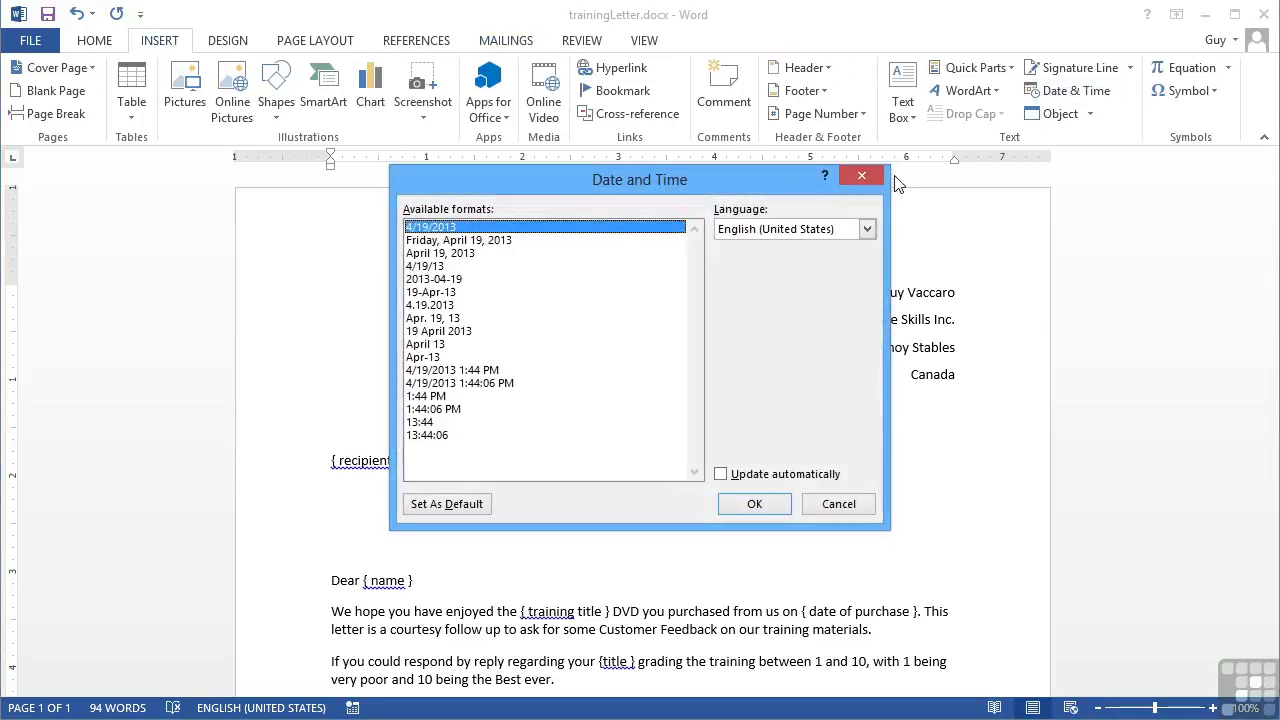
click(466, 241)
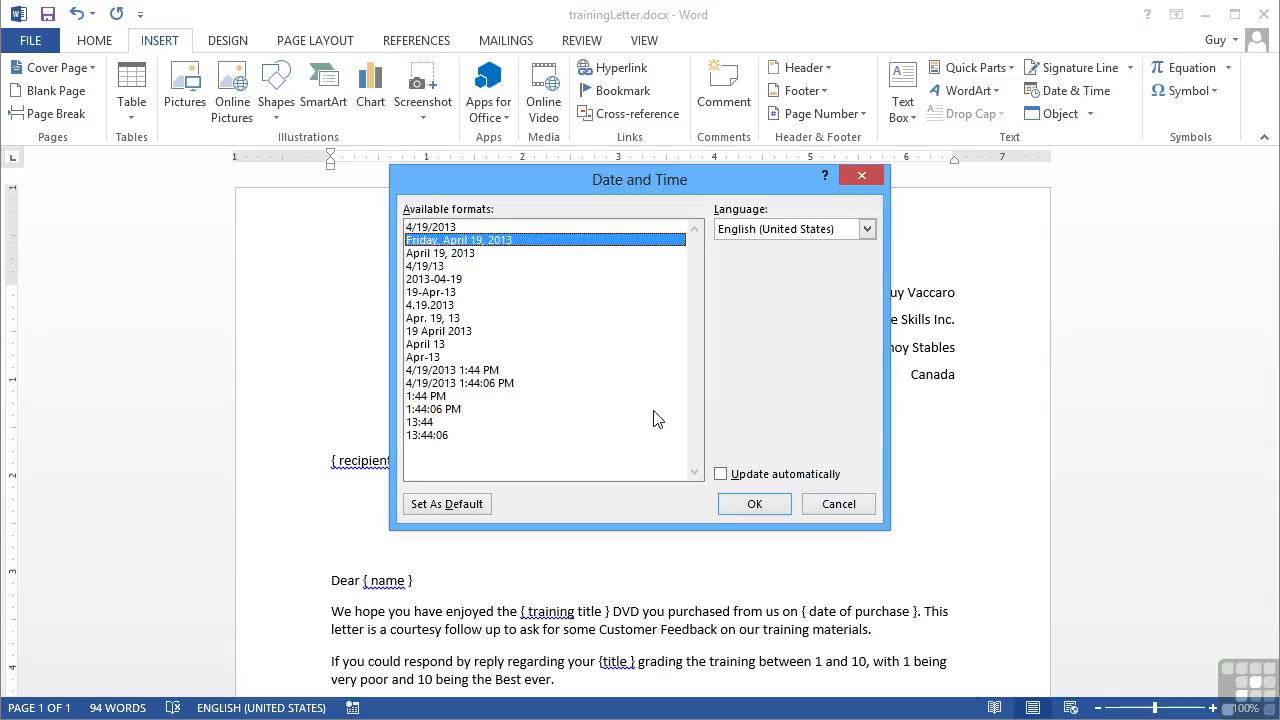
click(721, 476)
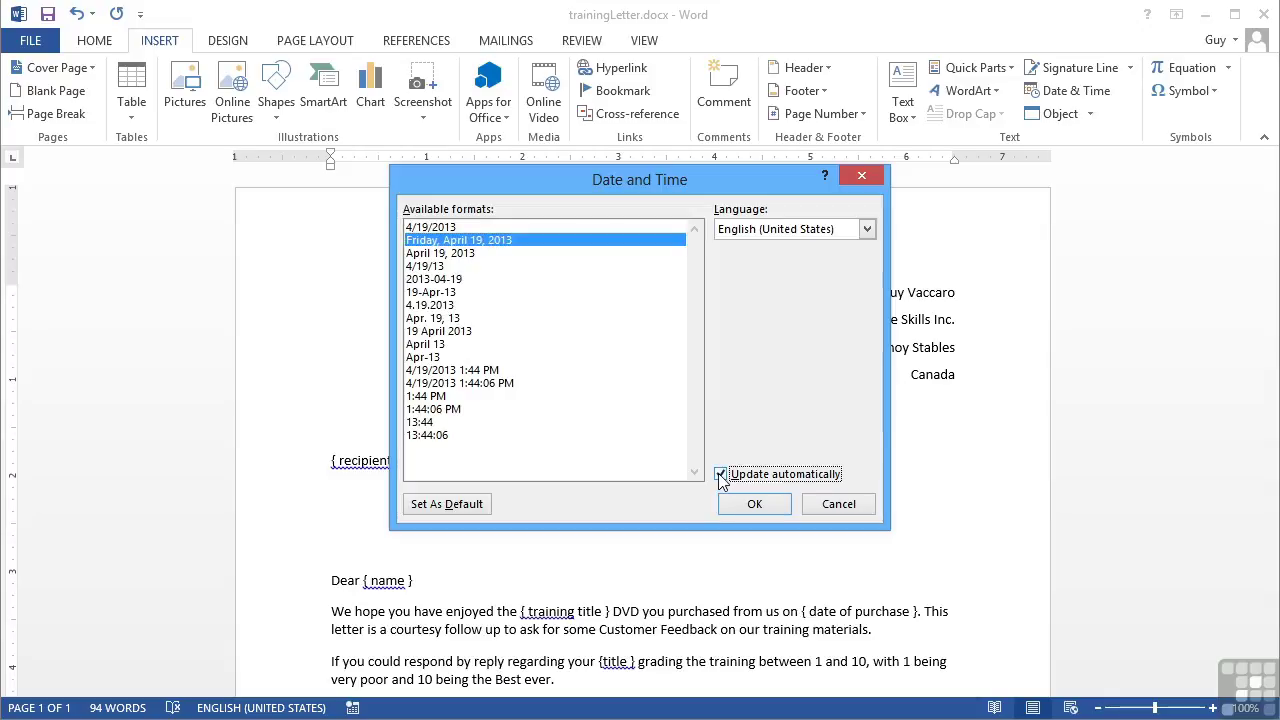
click(776, 507)
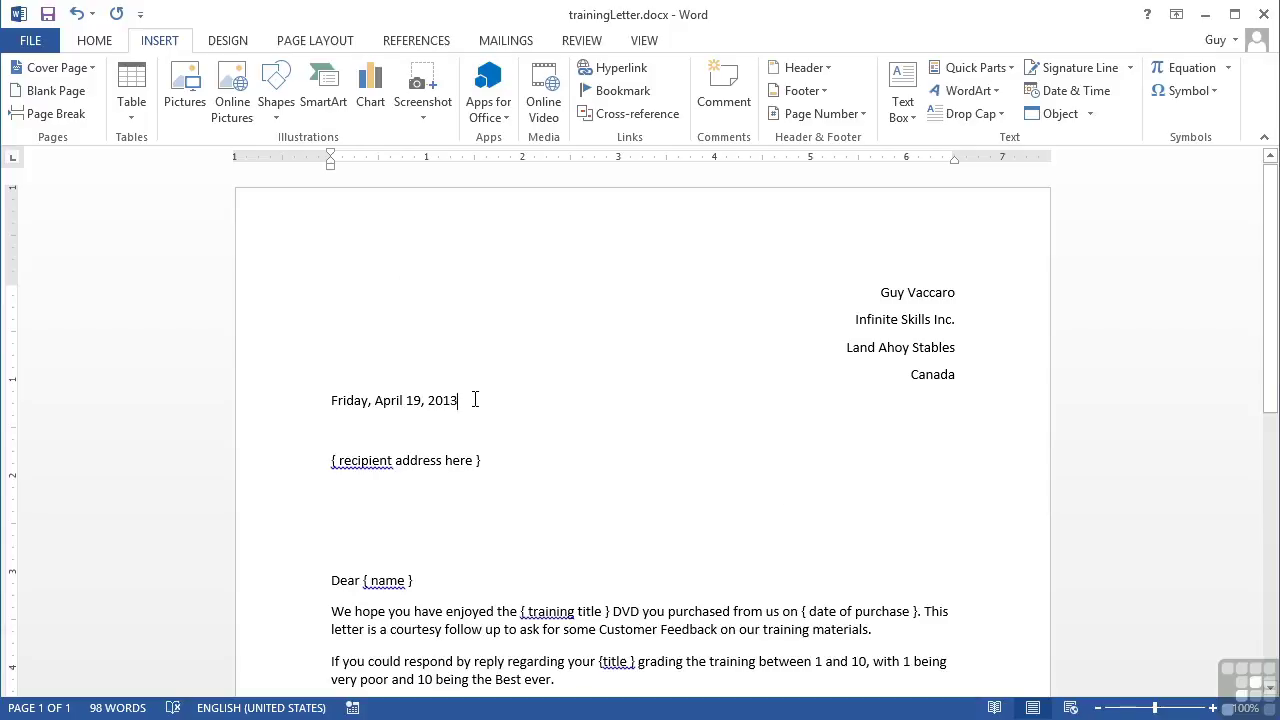
click(453, 417)
click(436, 416)
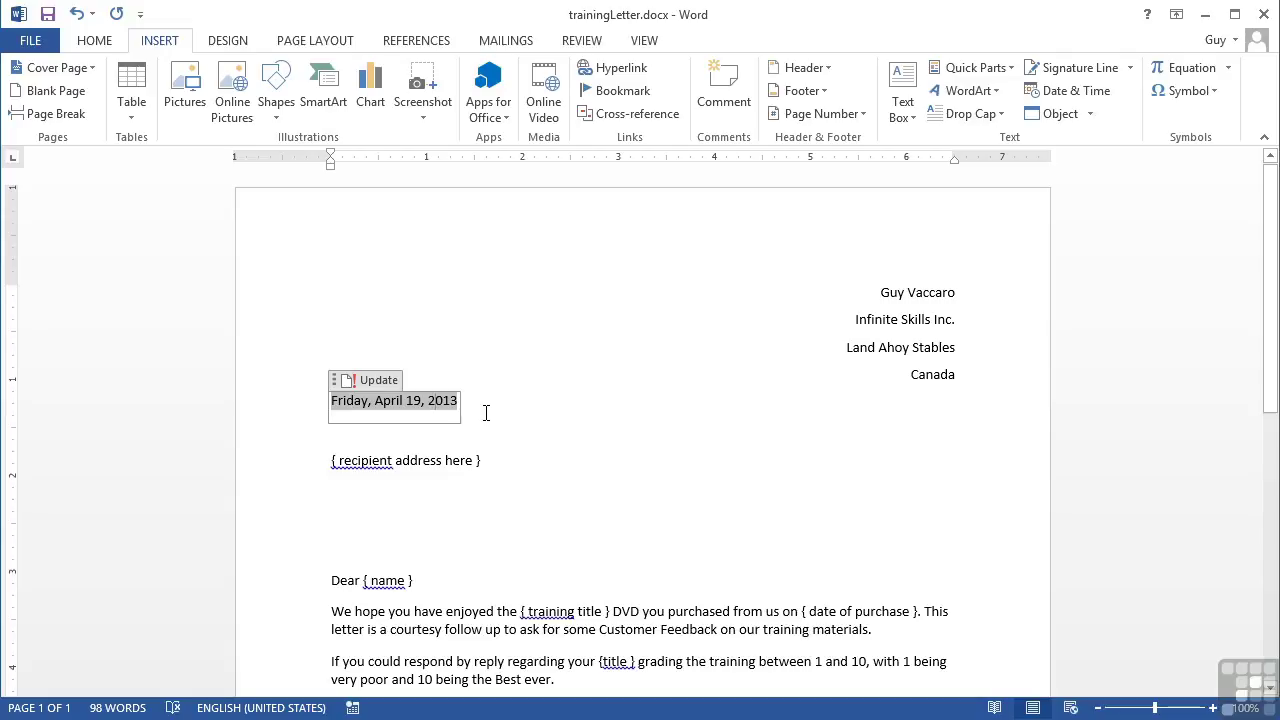
Step: Start the Step-by-Step Mail Merge Wizard for letters, using the current document, and advance to recipient selection
click(505, 462)
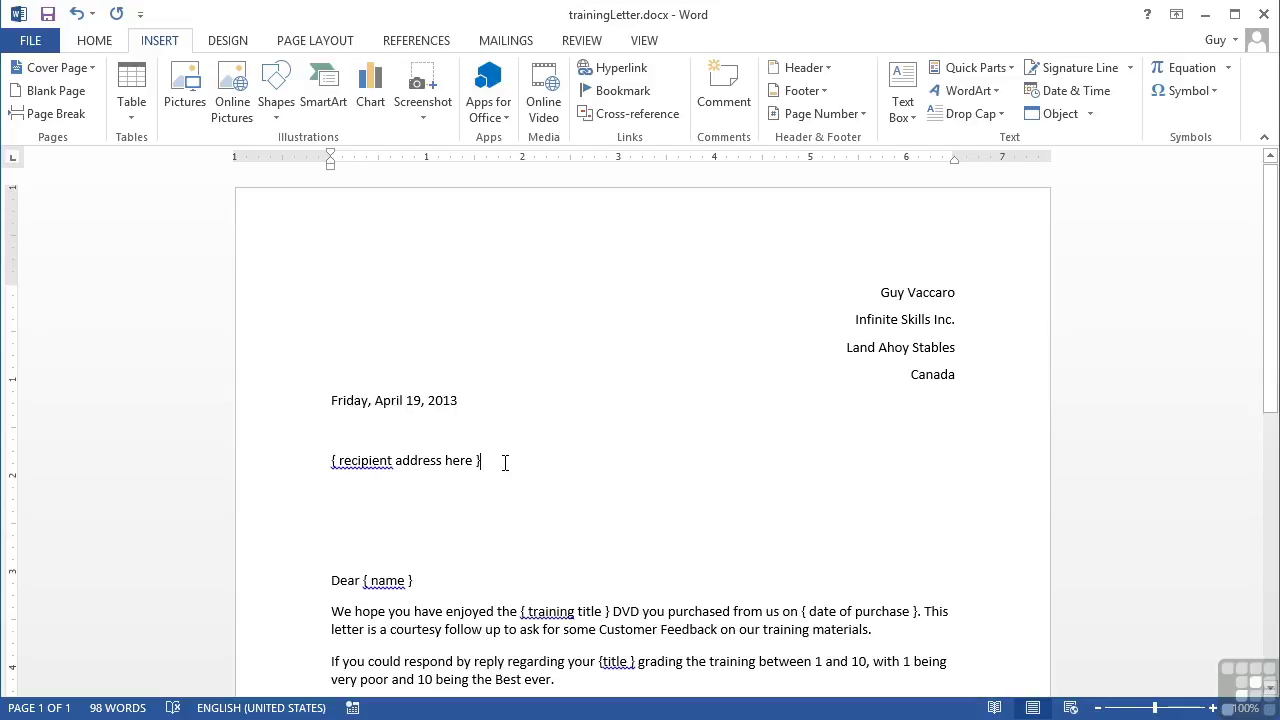
click(505, 42)
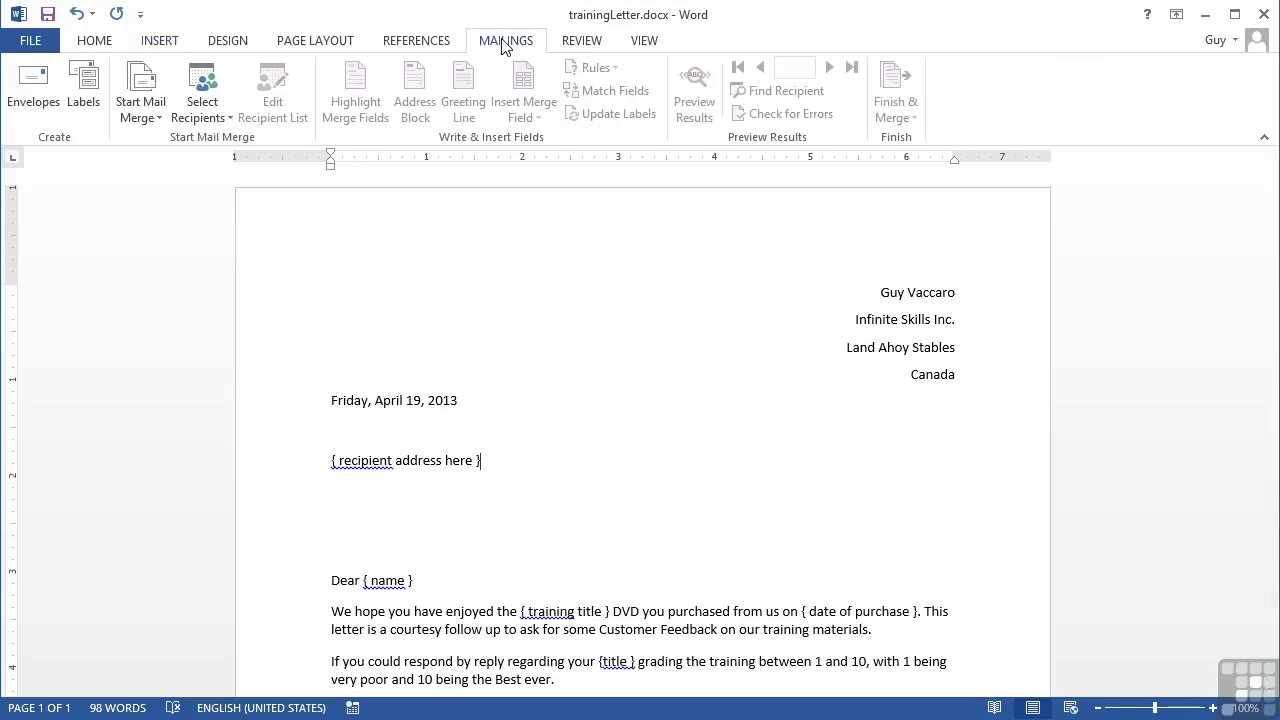
click(150, 120)
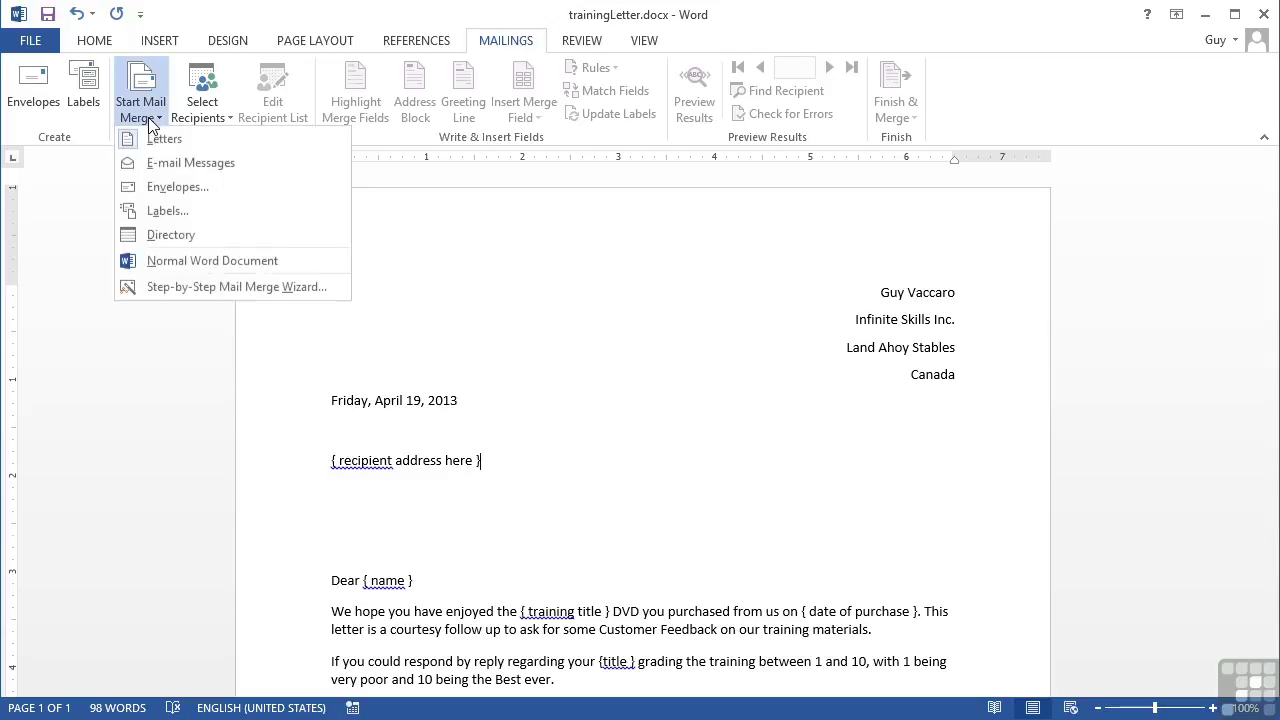
click(163, 287)
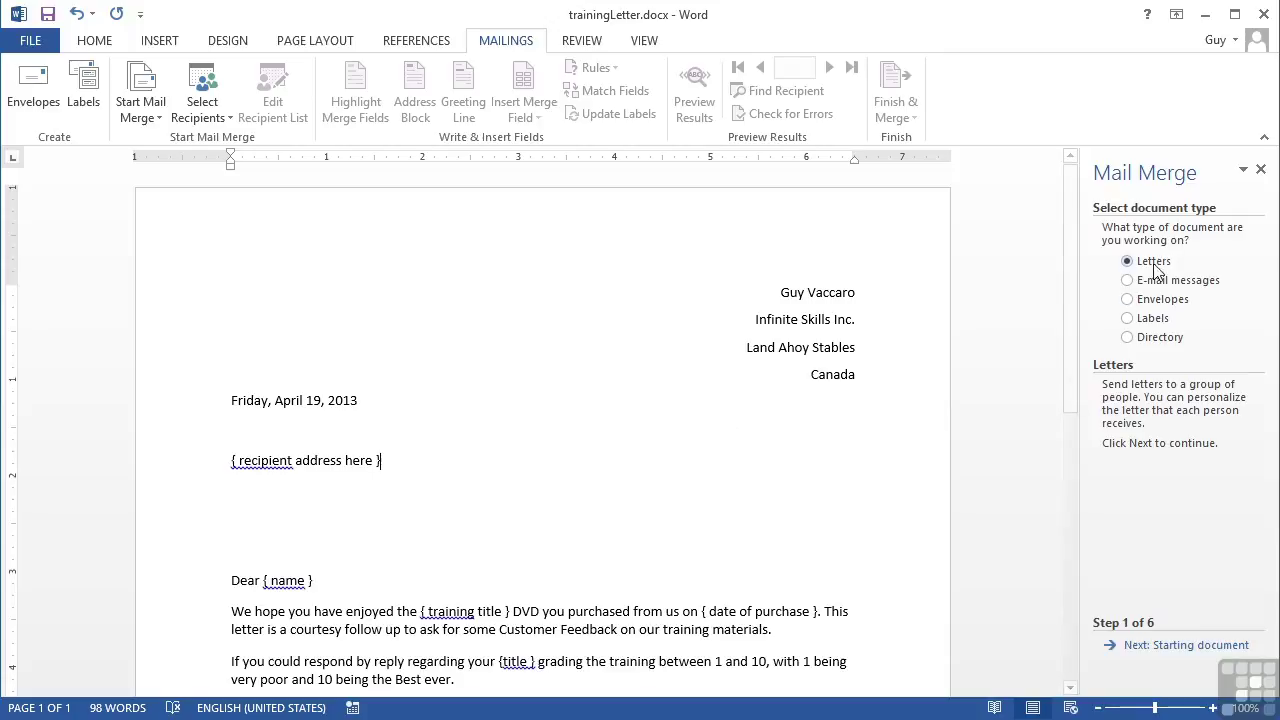
click(1200, 644)
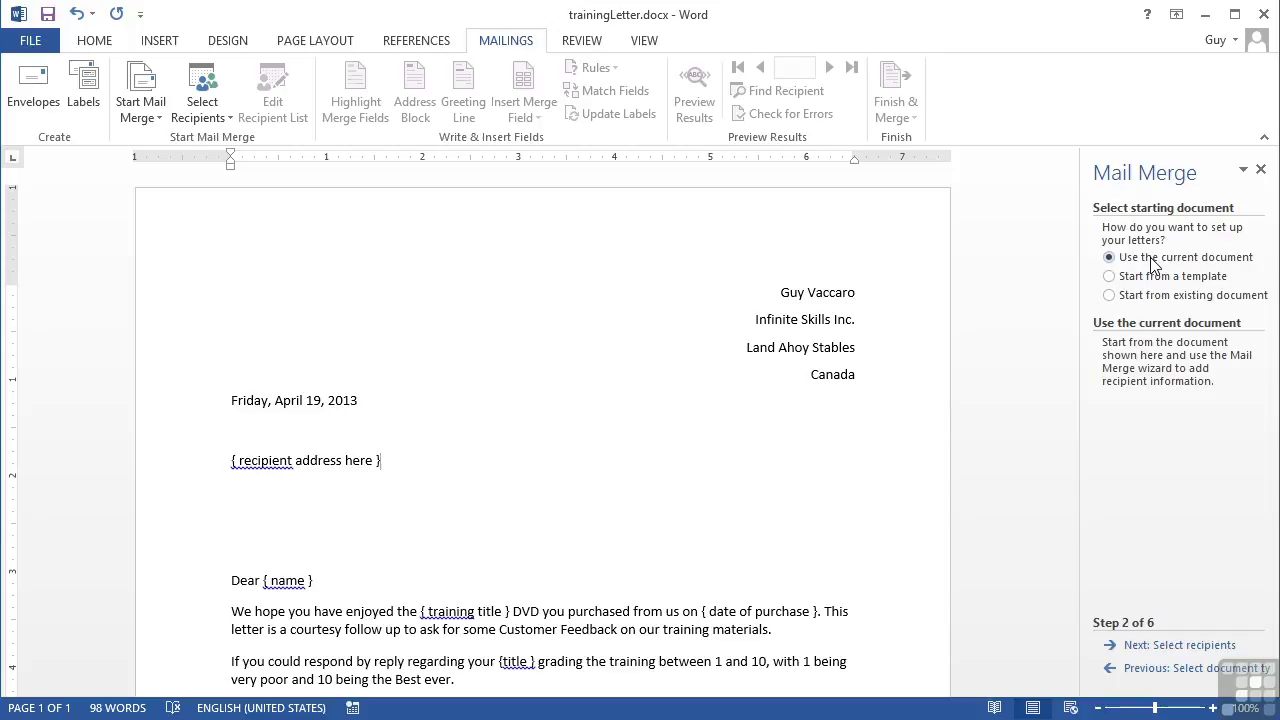
click(1178, 647)
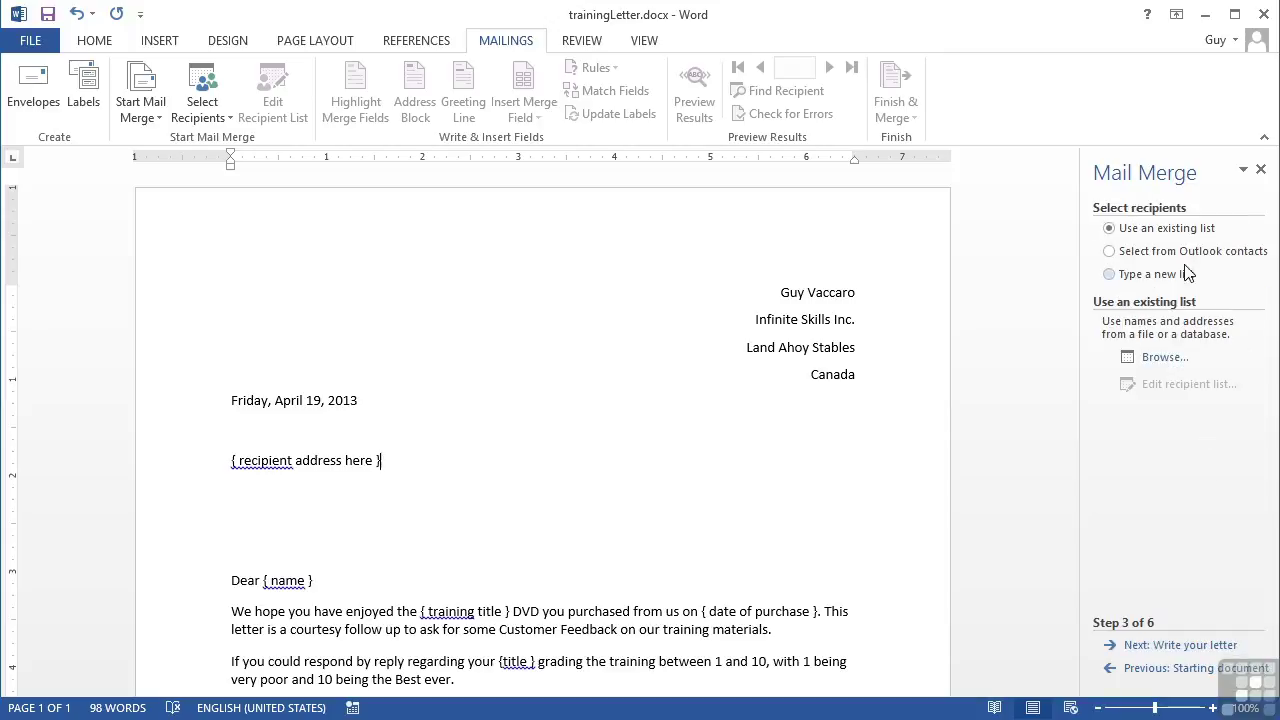
Step: Choose to type a new recipient list, start creating it, and review its default columns
click(1110, 275)
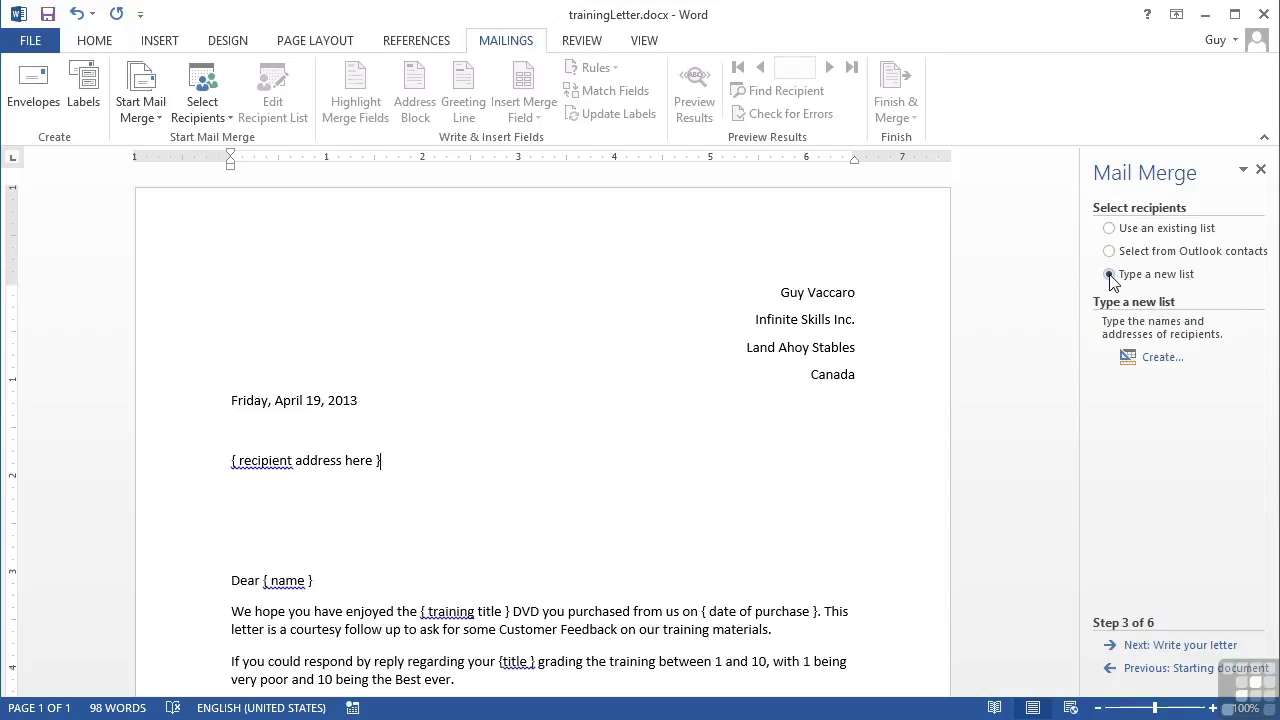
click(1166, 357)
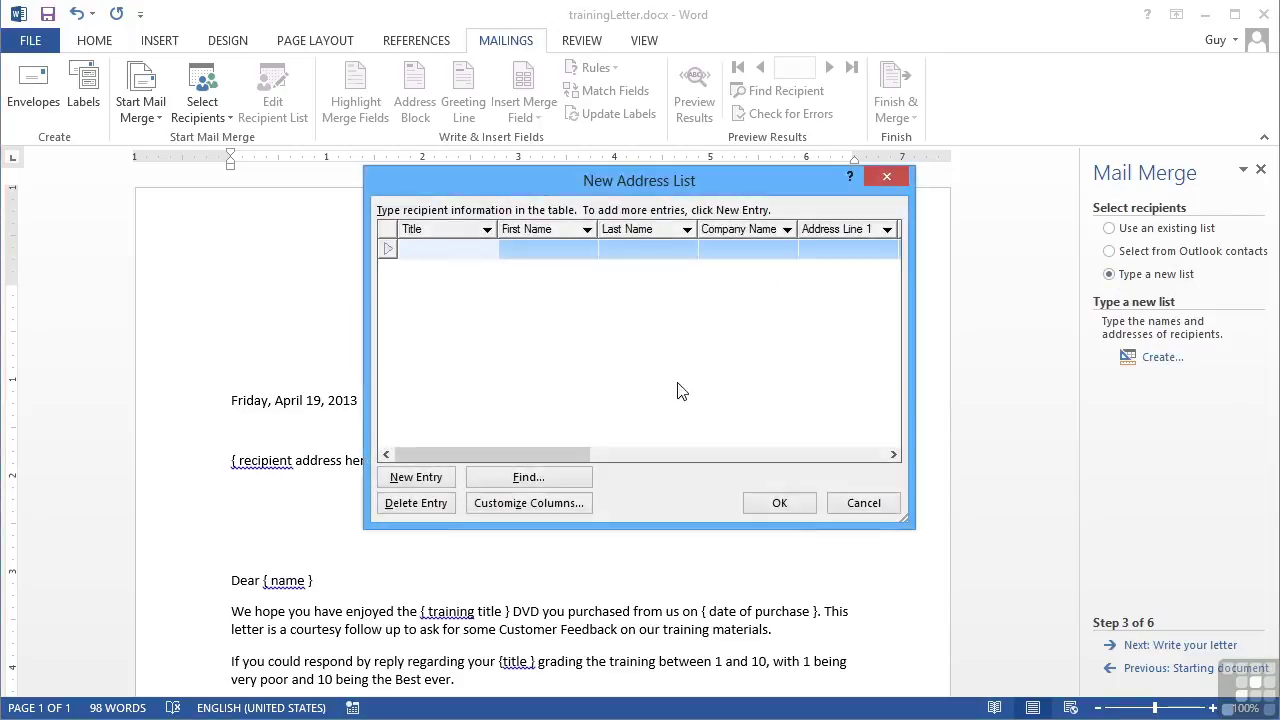
mouse_move(539, 455)
mouse_down()
mouse_move(841, 462)
mouse_move(514, 458)
mouse_up()
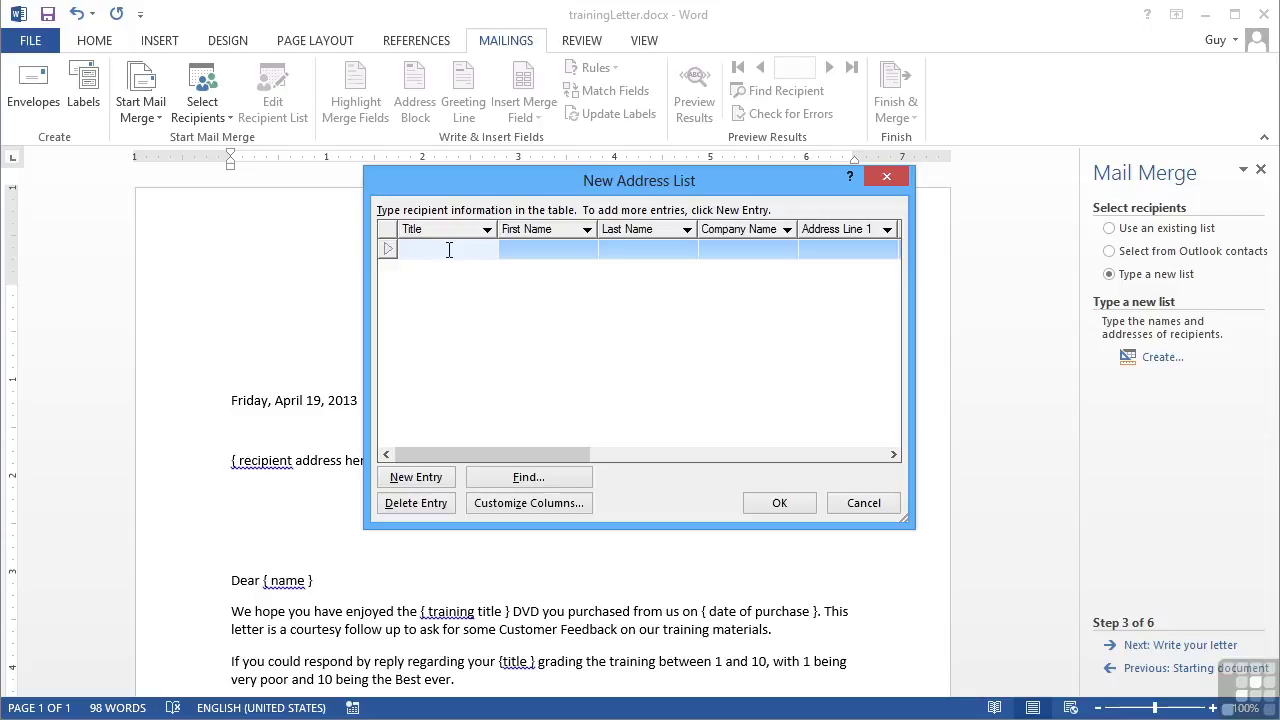
drag(586, 451, 884, 460)
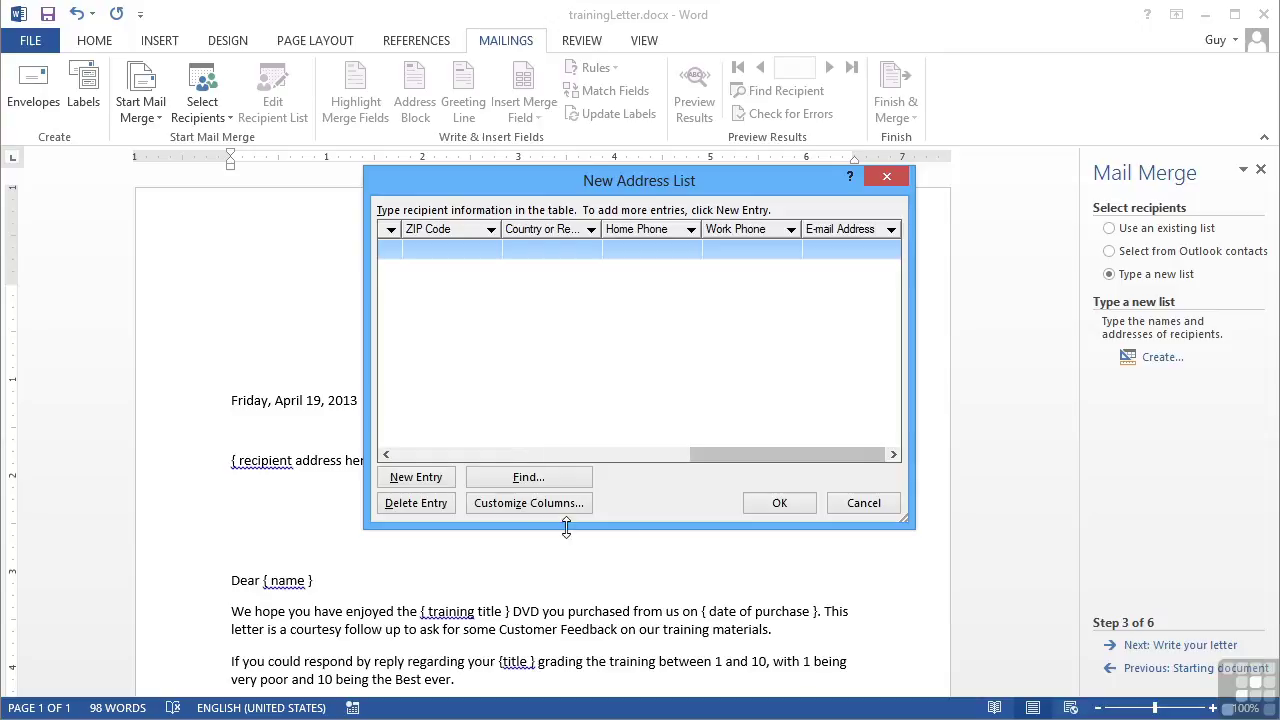
Step: Customize the address list columns by renaming the Work Phone field to TrainingTitle
click(527, 503)
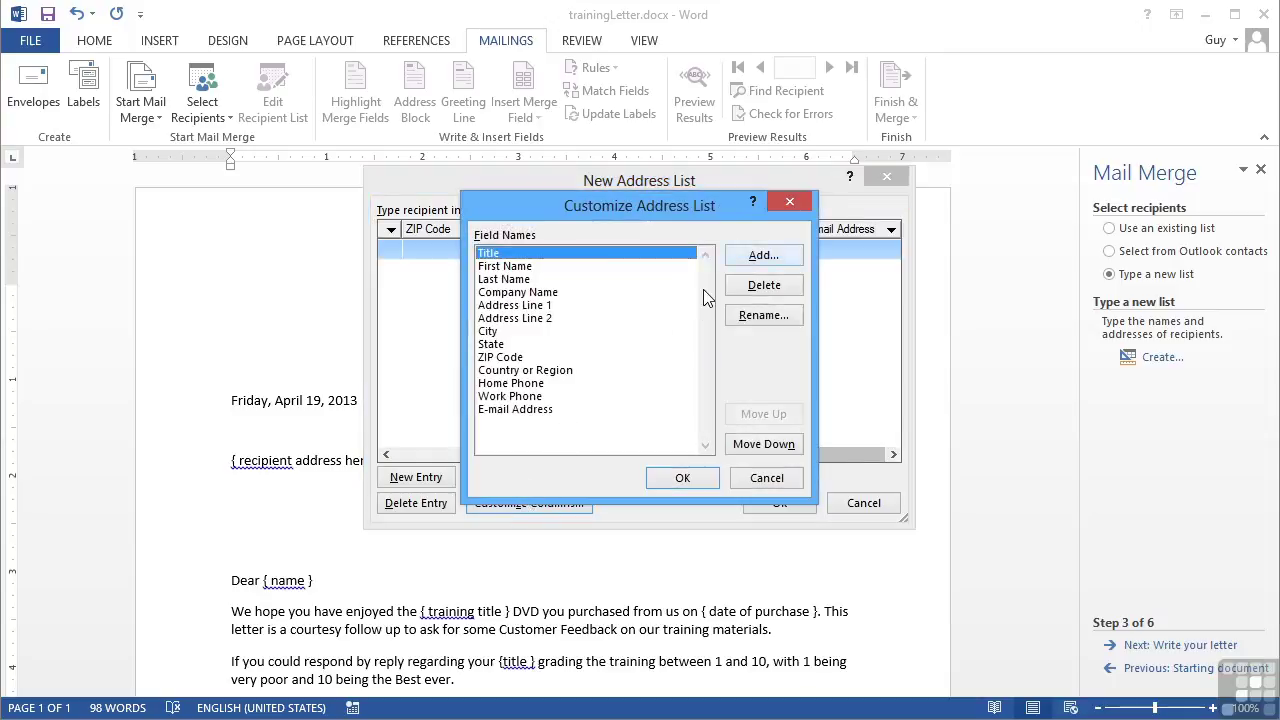
click(526, 409)
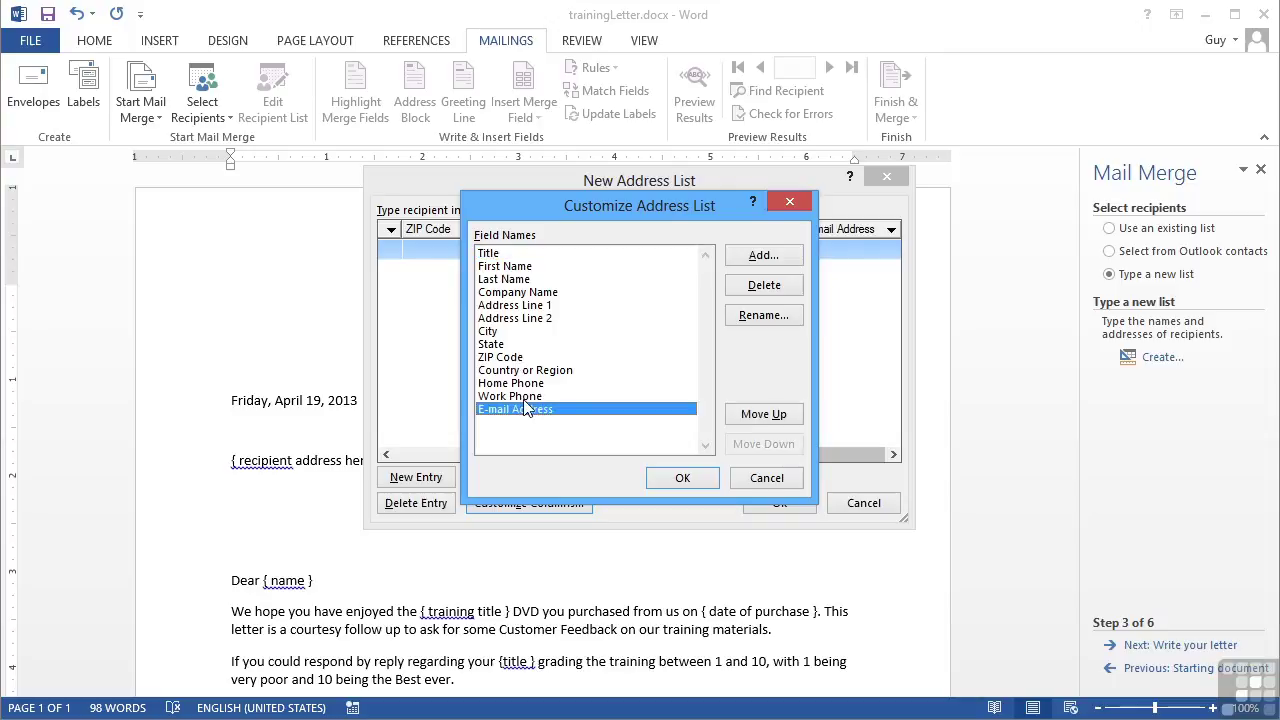
click(522, 398)
click(523, 409)
click(524, 397)
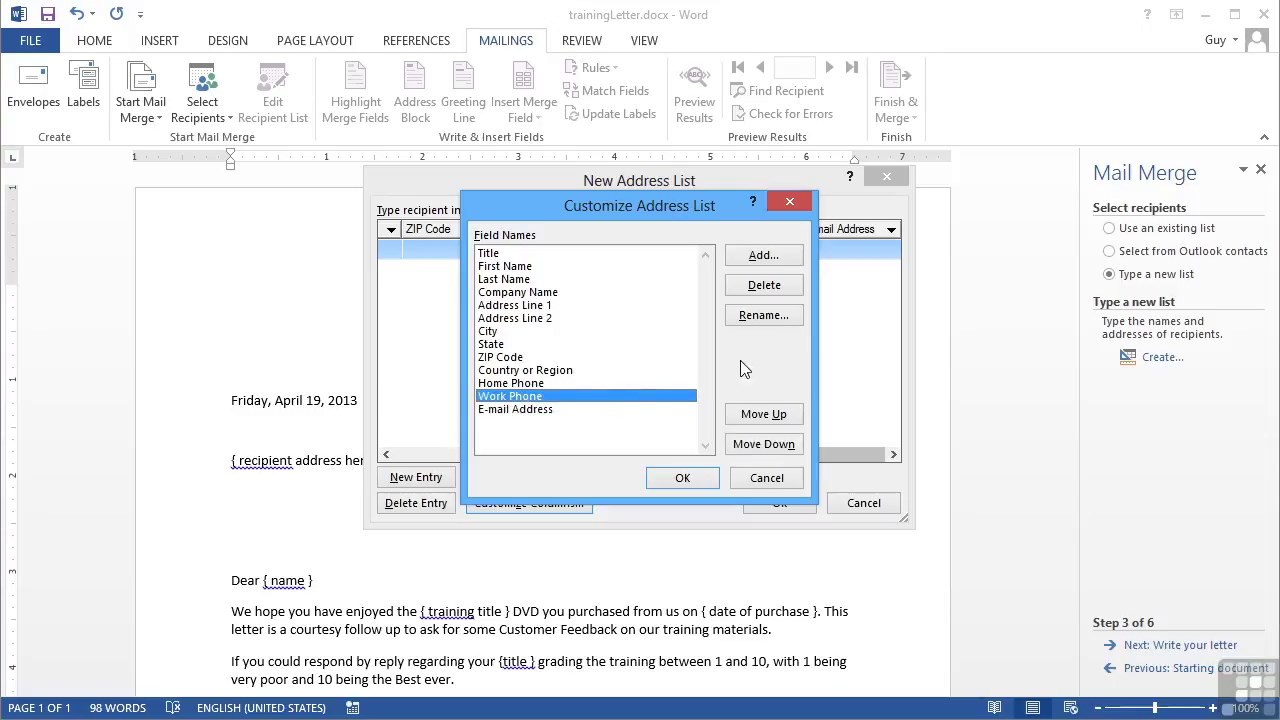
click(761, 316)
text(Tra)
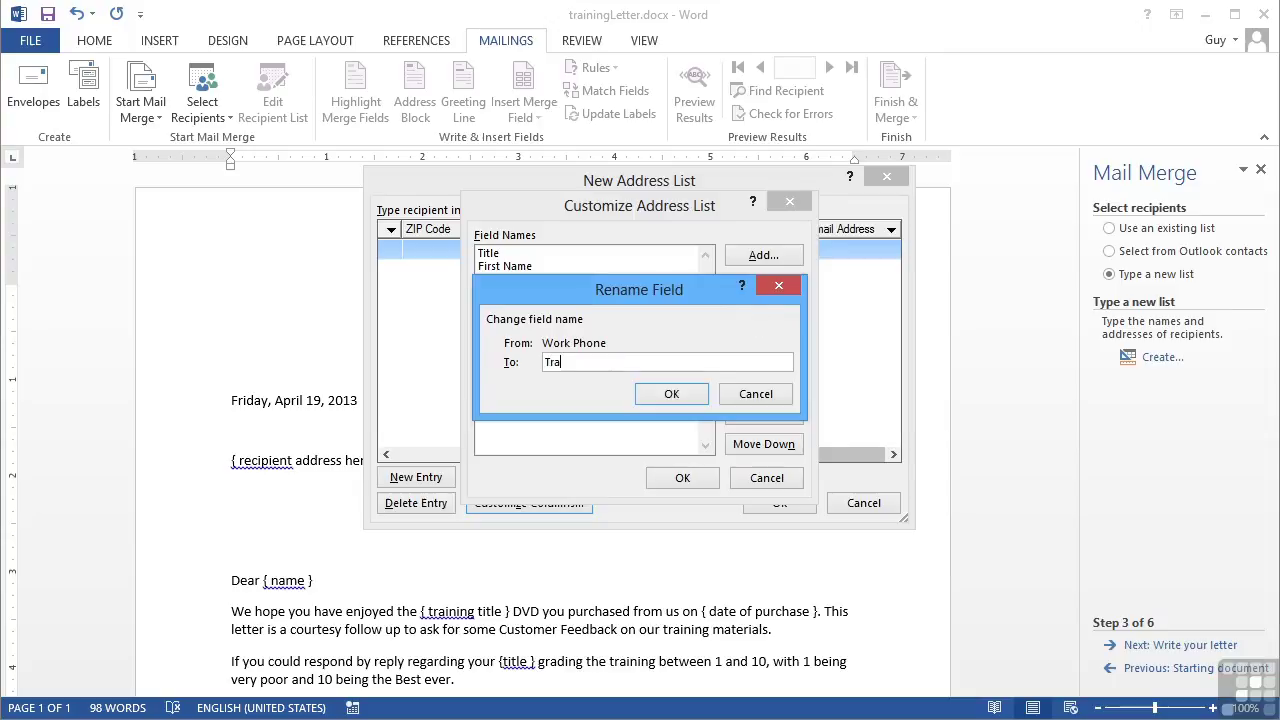
text(iningTitle)
click(672, 394)
Step: Rename the E-mail Address field to DatePurchased and apply the customized columns to the address list
click(531, 411)
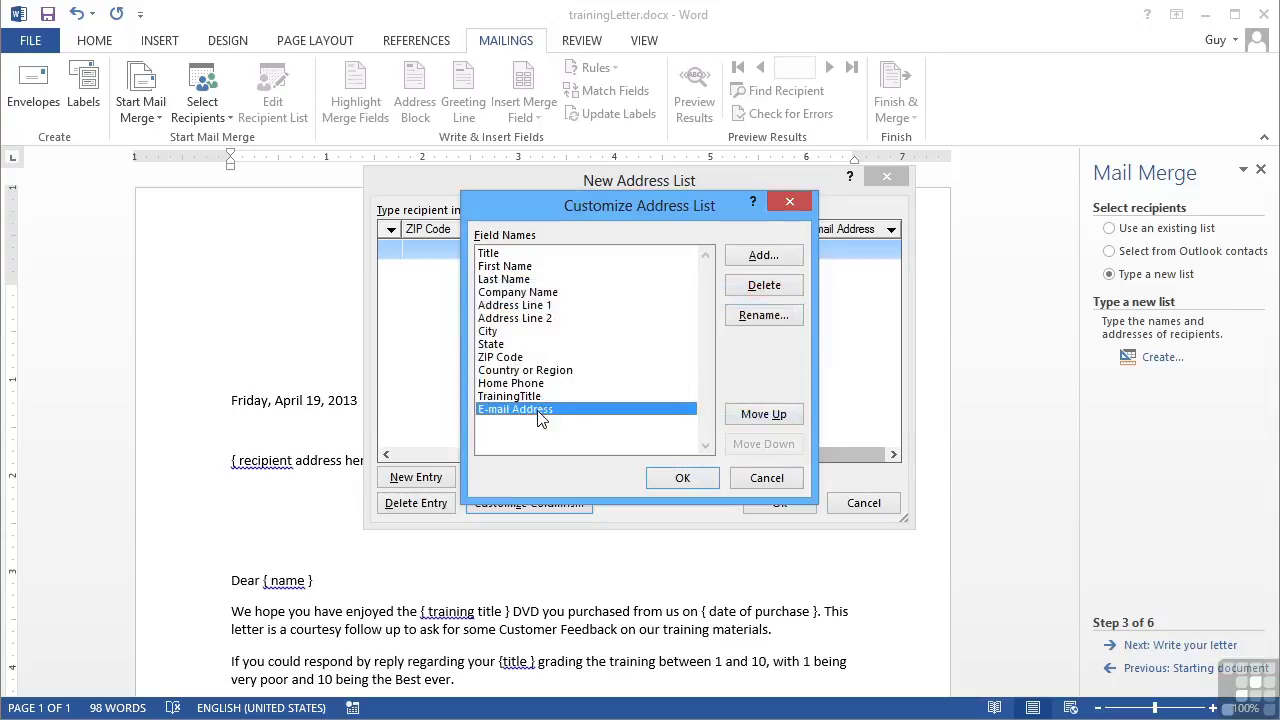
click(763, 316)
text(Dat)
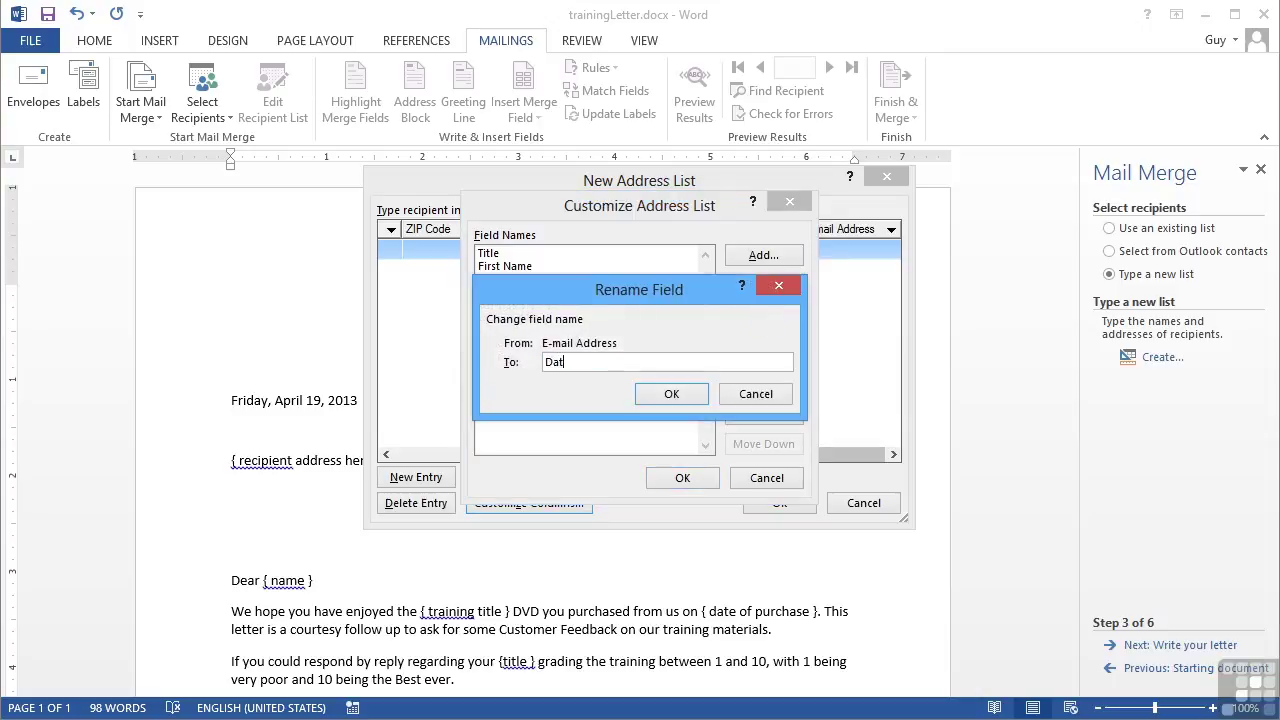
text(ePurchased)
click(678, 392)
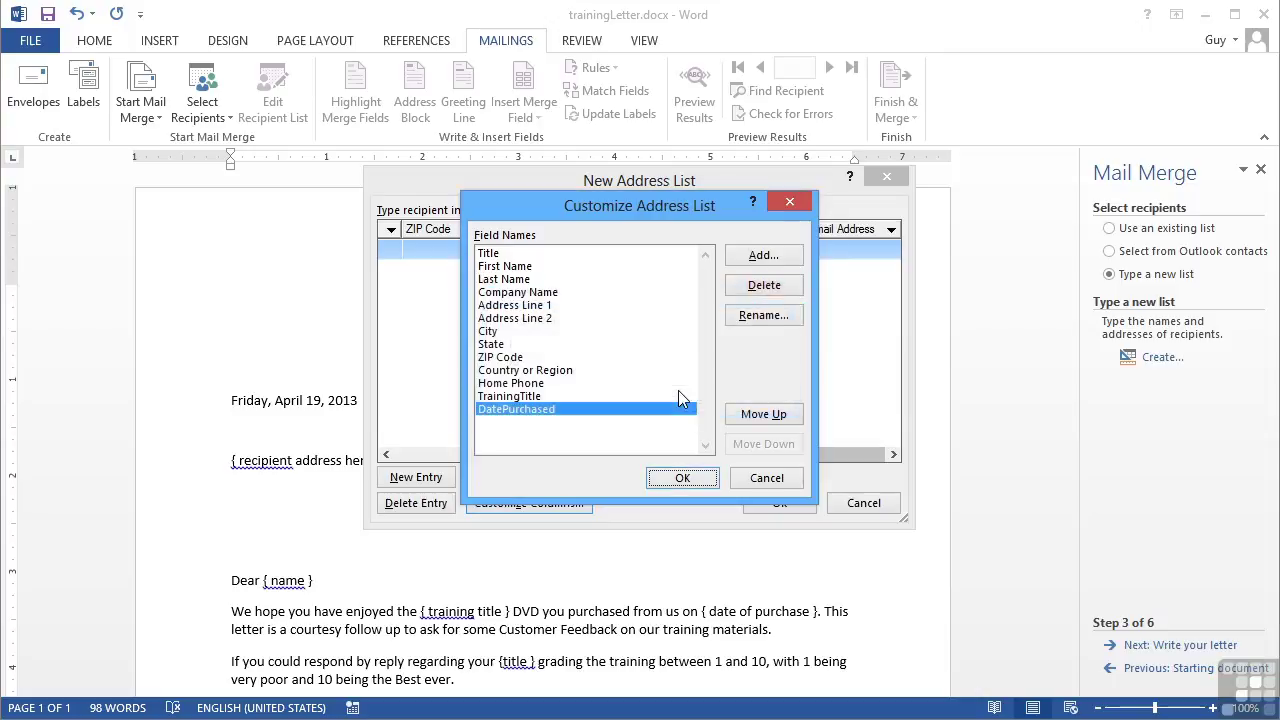
click(682, 478)
drag(570, 452, 886, 457)
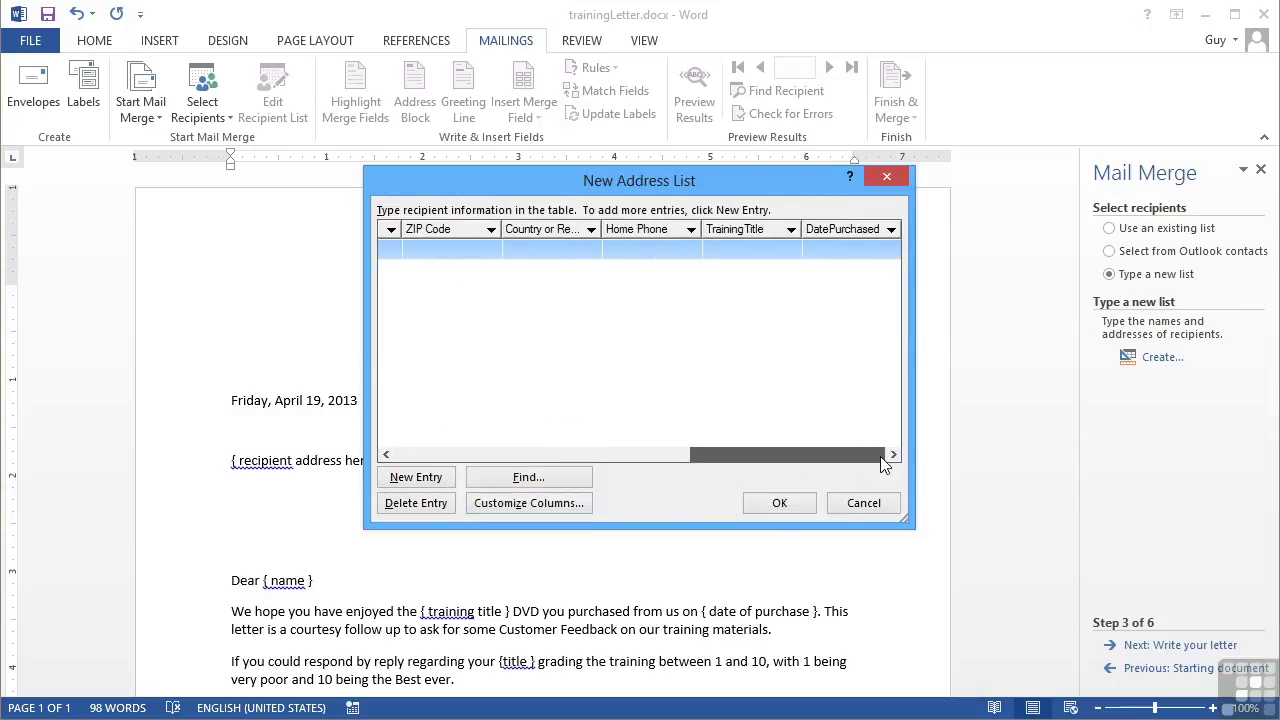
Step: In the first address list entry, enter the title Mr and the recipient's first and last name, leaving the company blank
drag(783, 459, 457, 465)
text(Mr)
key(Tab)
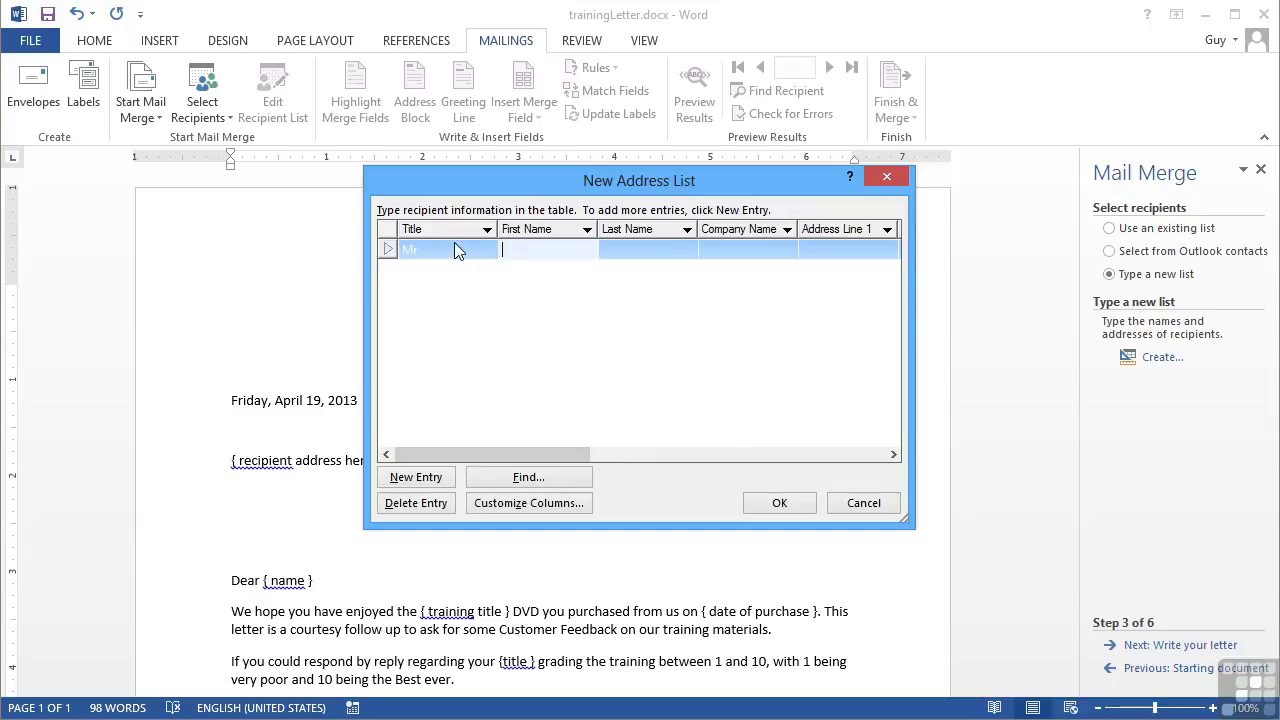
text(John)
key(Tab)
text(Ho)
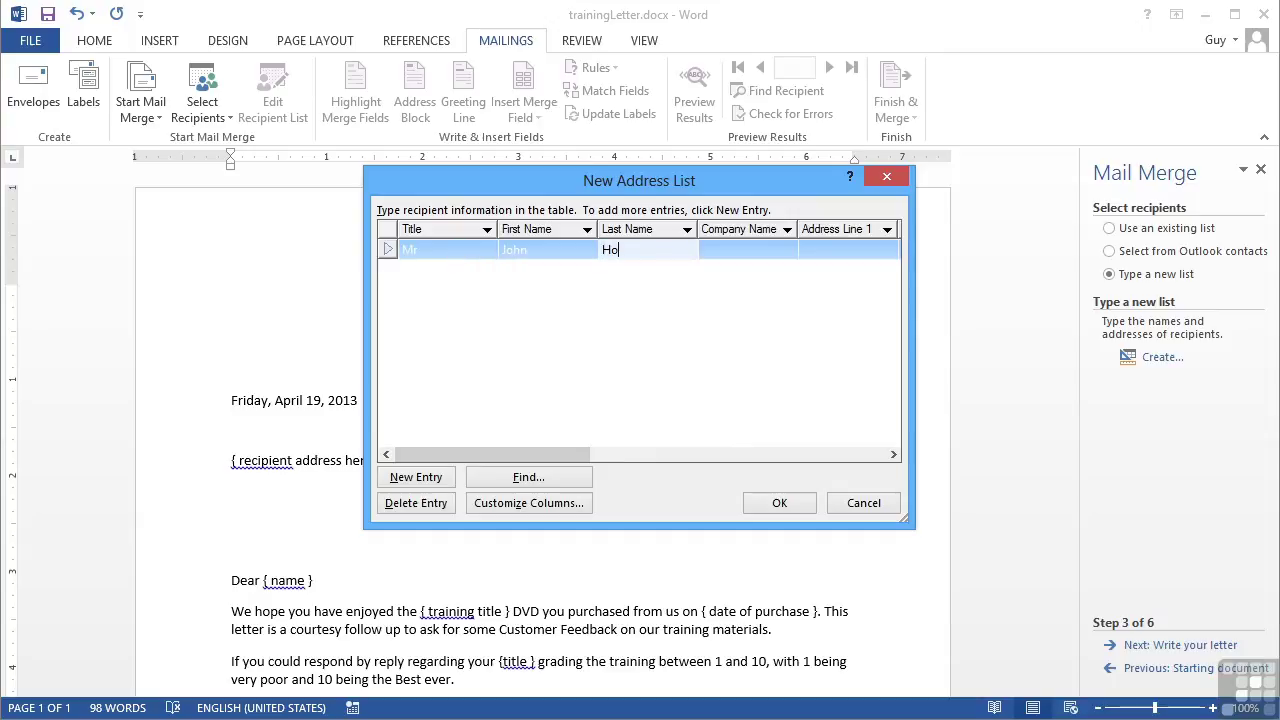
text(ney)
key(Tab)
key(Tab)
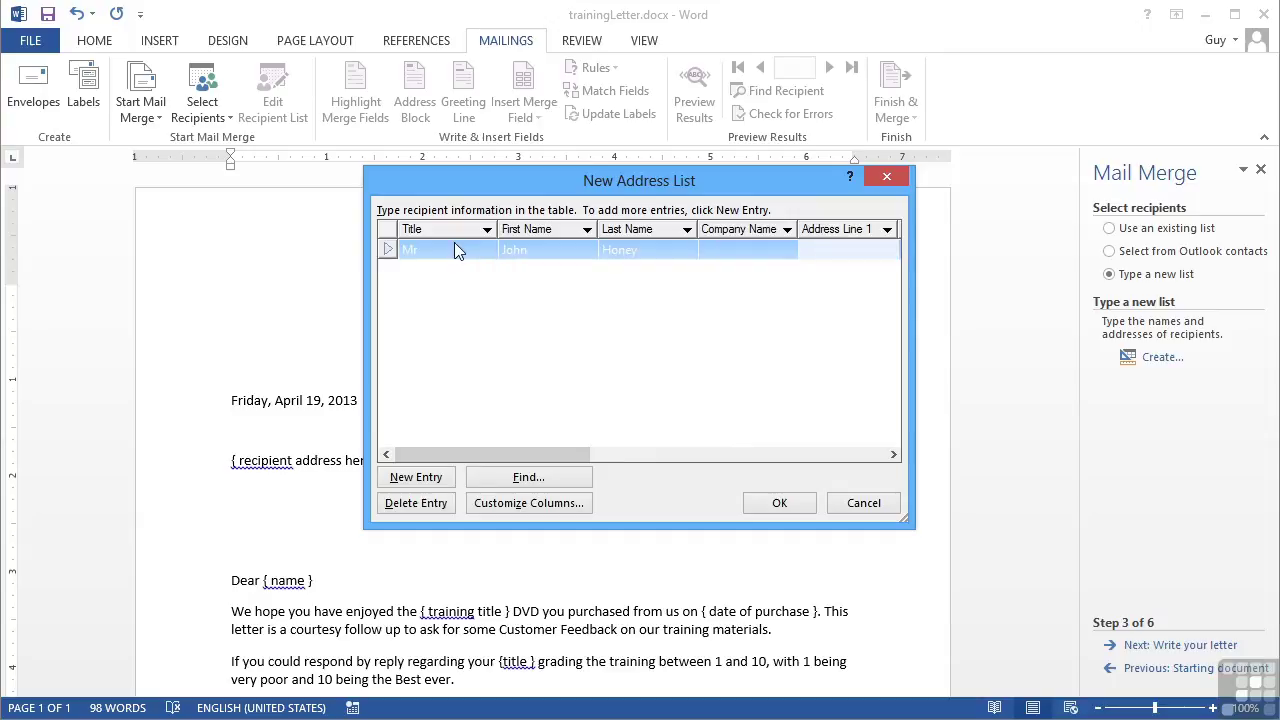
Step: Fill in the first entry's street address, city, state and ZIP code, leaving Address Line 2 blank
text(15 High Street)
key(Tab)
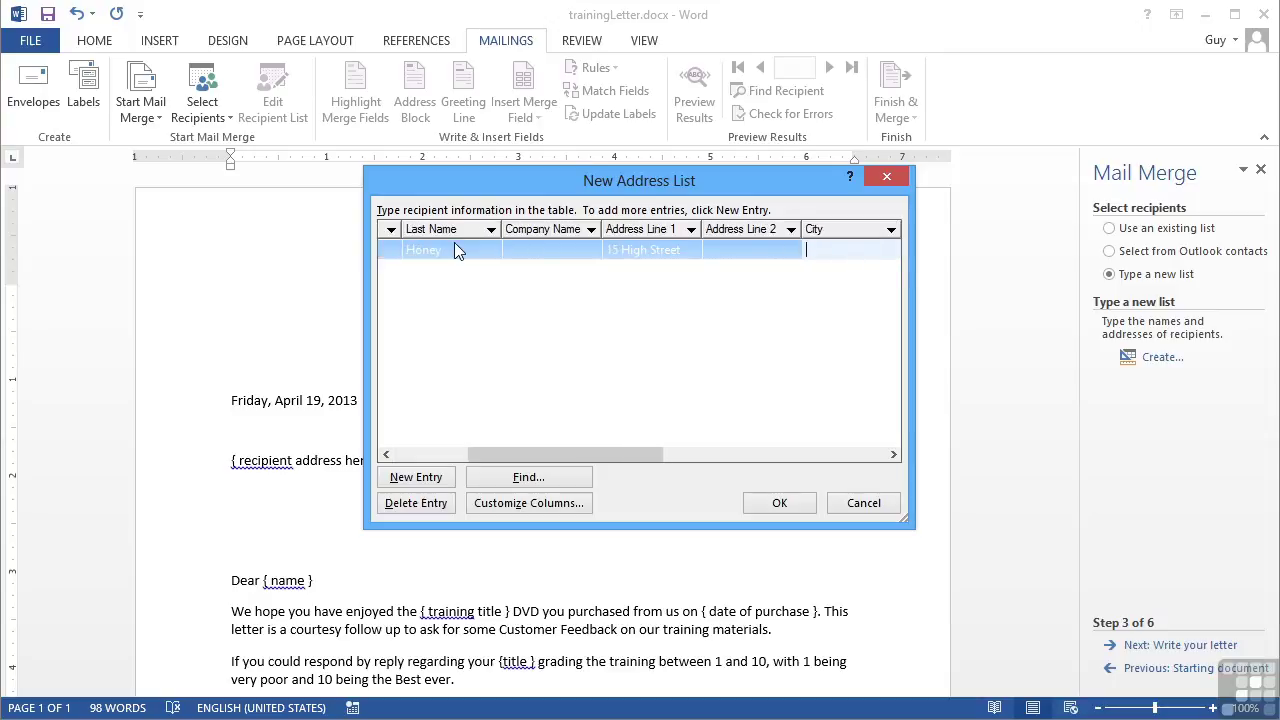
text(Atalanta)
key(Tab)
text(AT)
key(Tab)
text(7654)
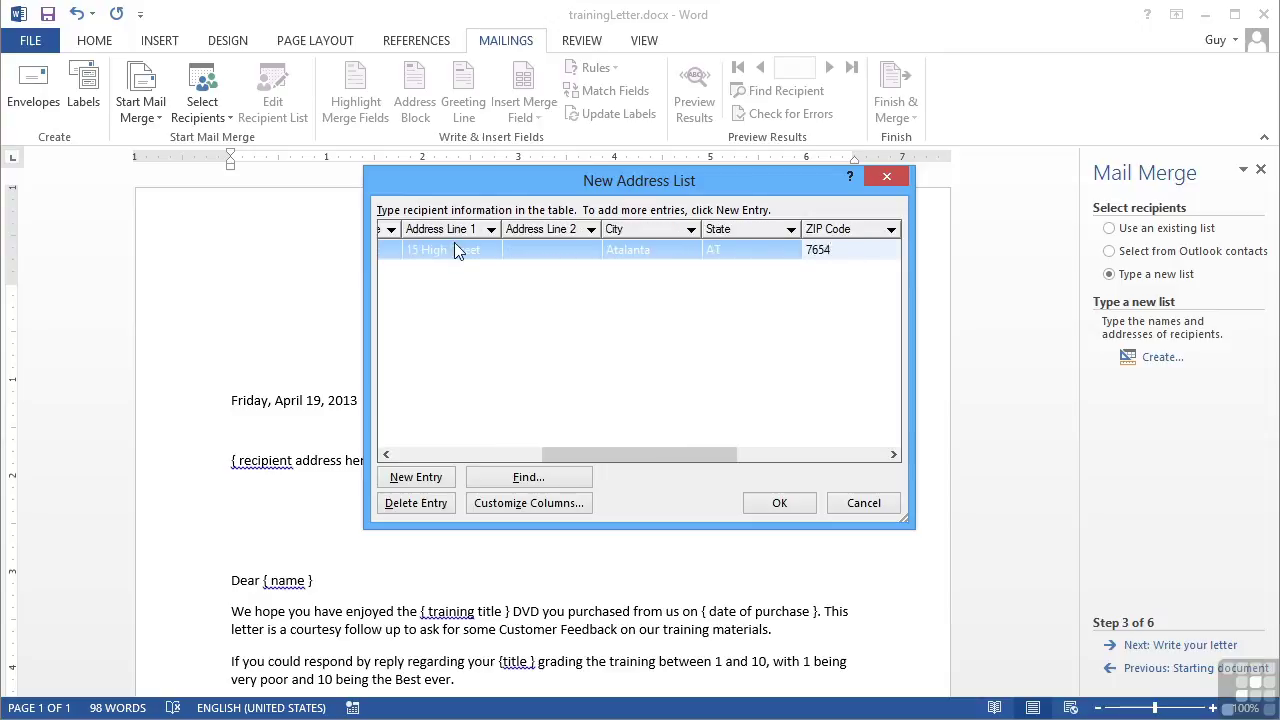
Step: Set the entry's country to USA and its TrainingTitle to Excel for Beginners, leaving the home phone blank
key(Tab)
key(Tab)
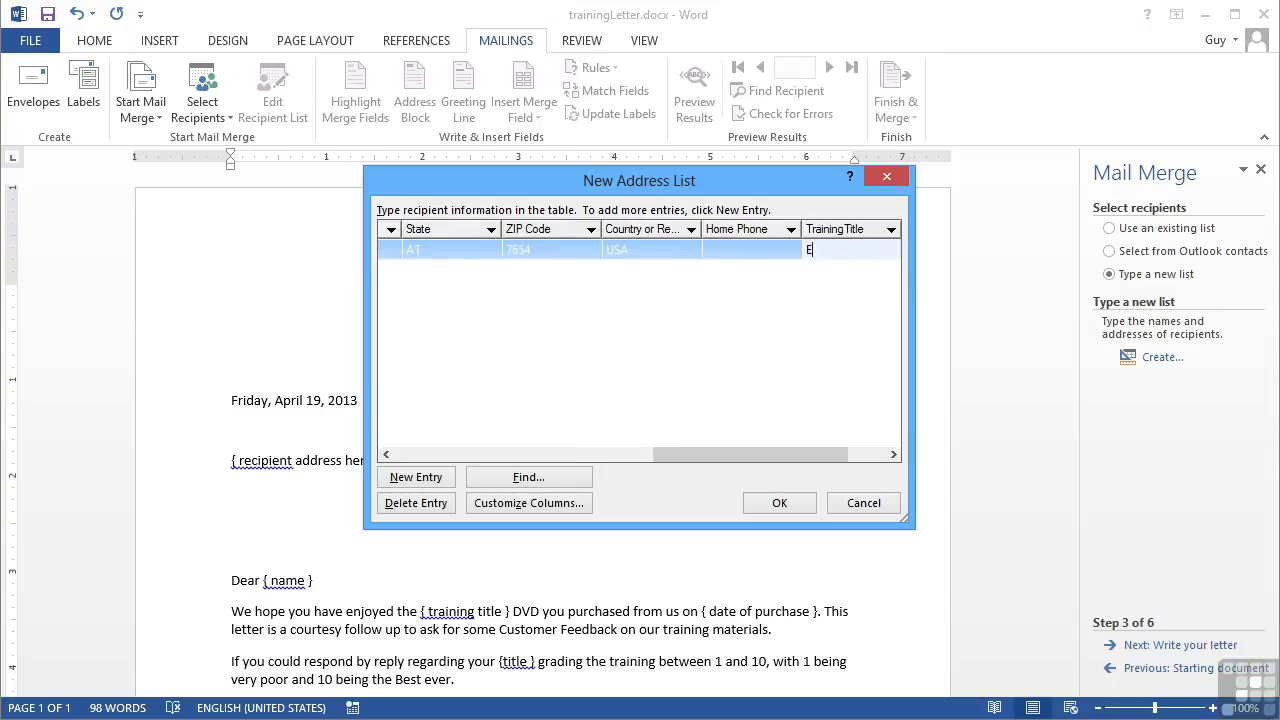
text(Excel for Beginners)
key(Tab)
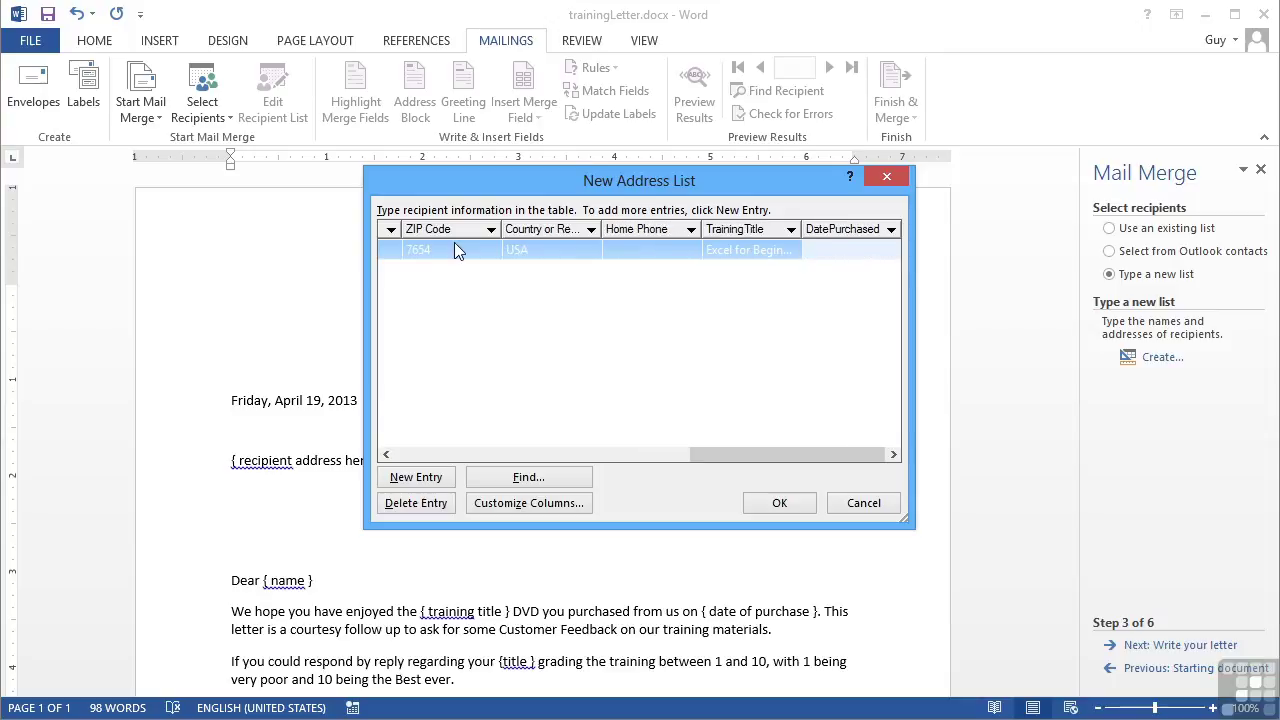
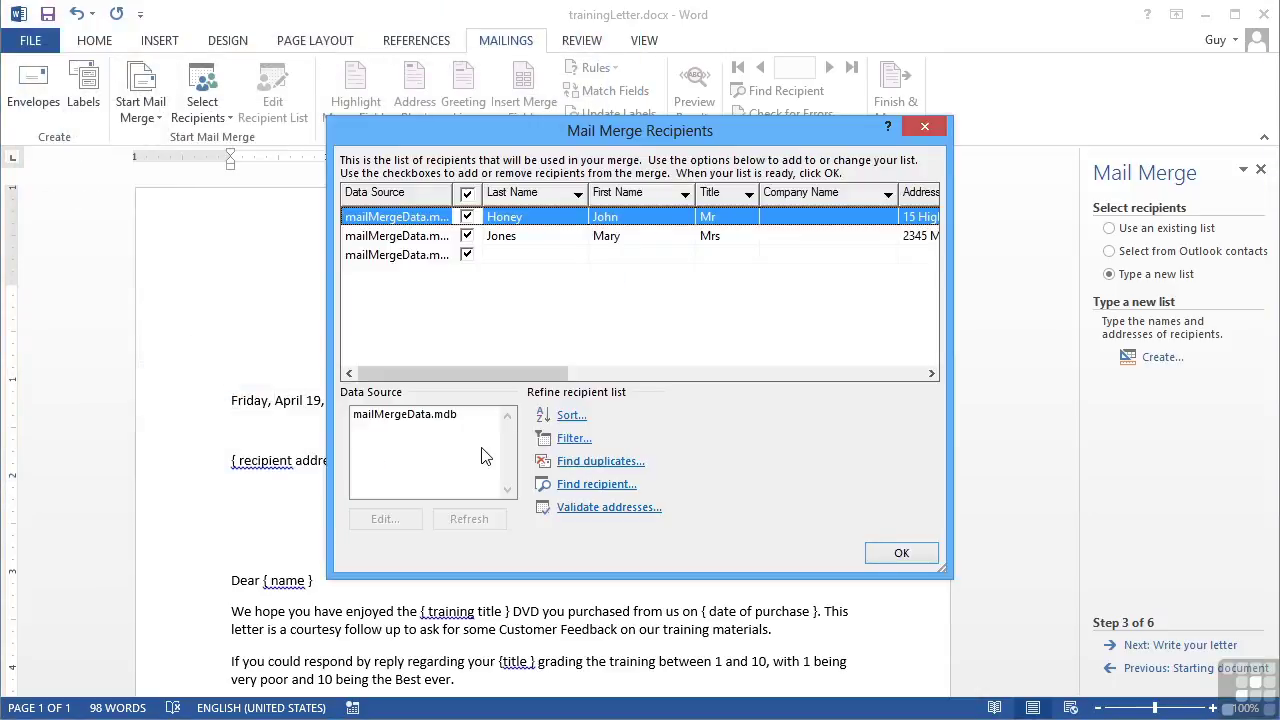
Step: Accept the recipient list from mailMergeData.mdb and advance the mail merge to writing the letter
mouse_move(567, 374)
mouse_down()
mouse_move(692, 374)
mouse_move(543, 372)
mouse_up()
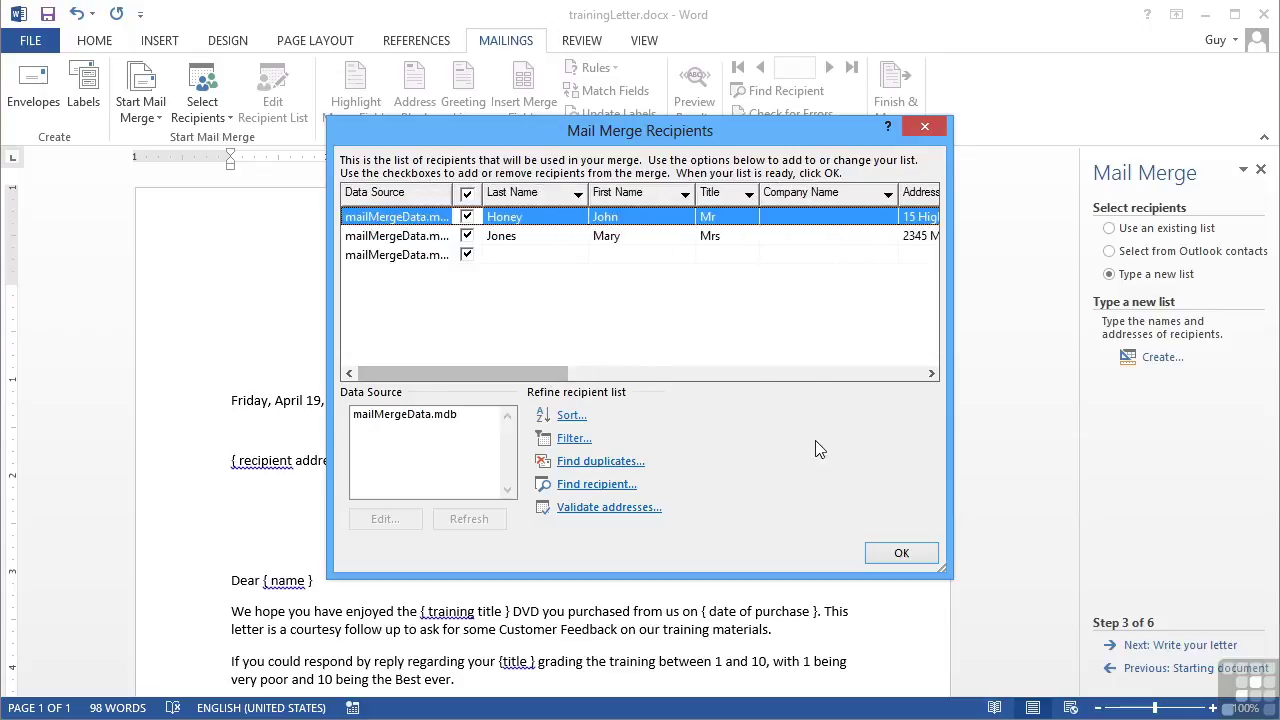
click(903, 555)
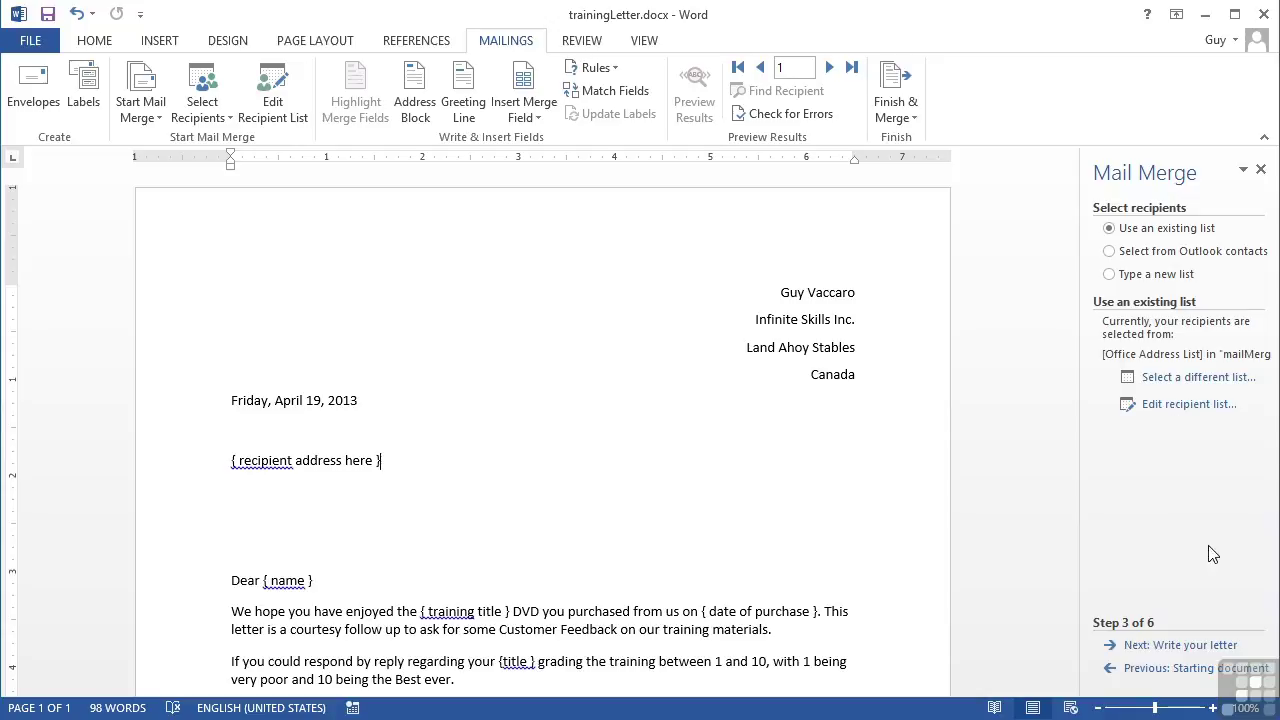
click(1178, 647)
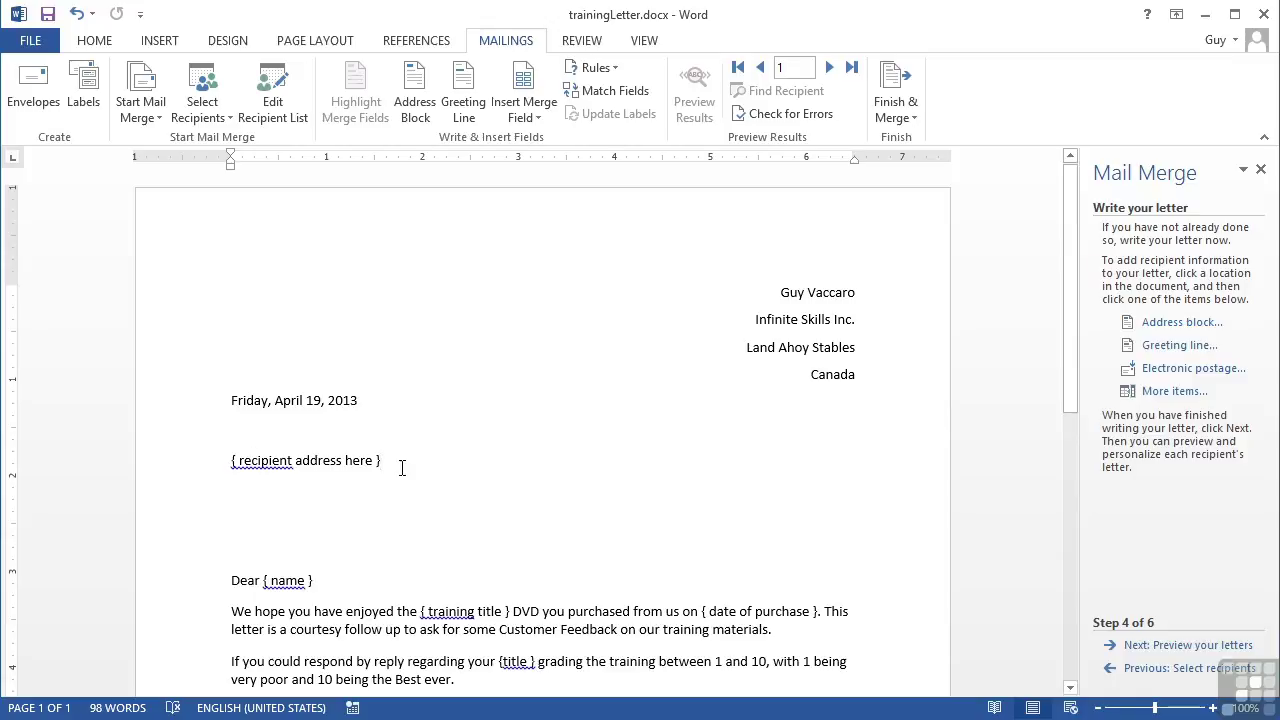
Step: Replace the { recipient address here } placeholder with the Address Line 1 merge field
shift+click(240, 461)
drag(240, 461, 233, 464)
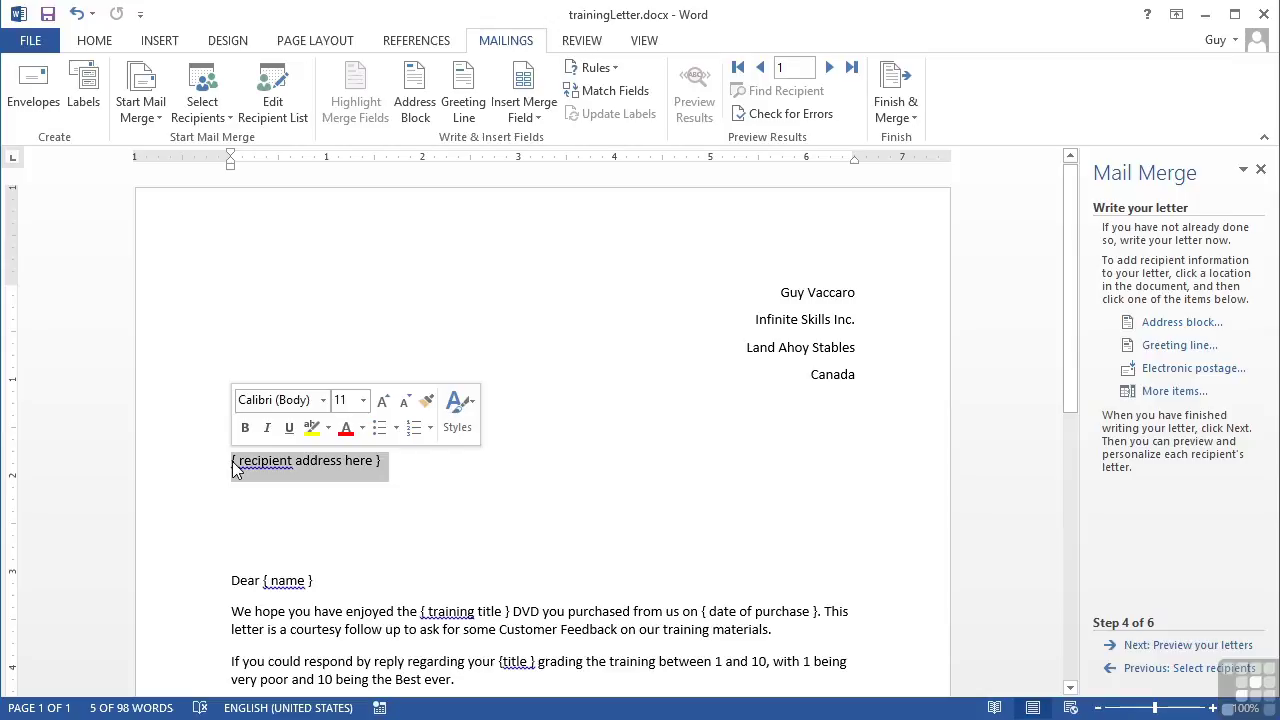
key(Delete)
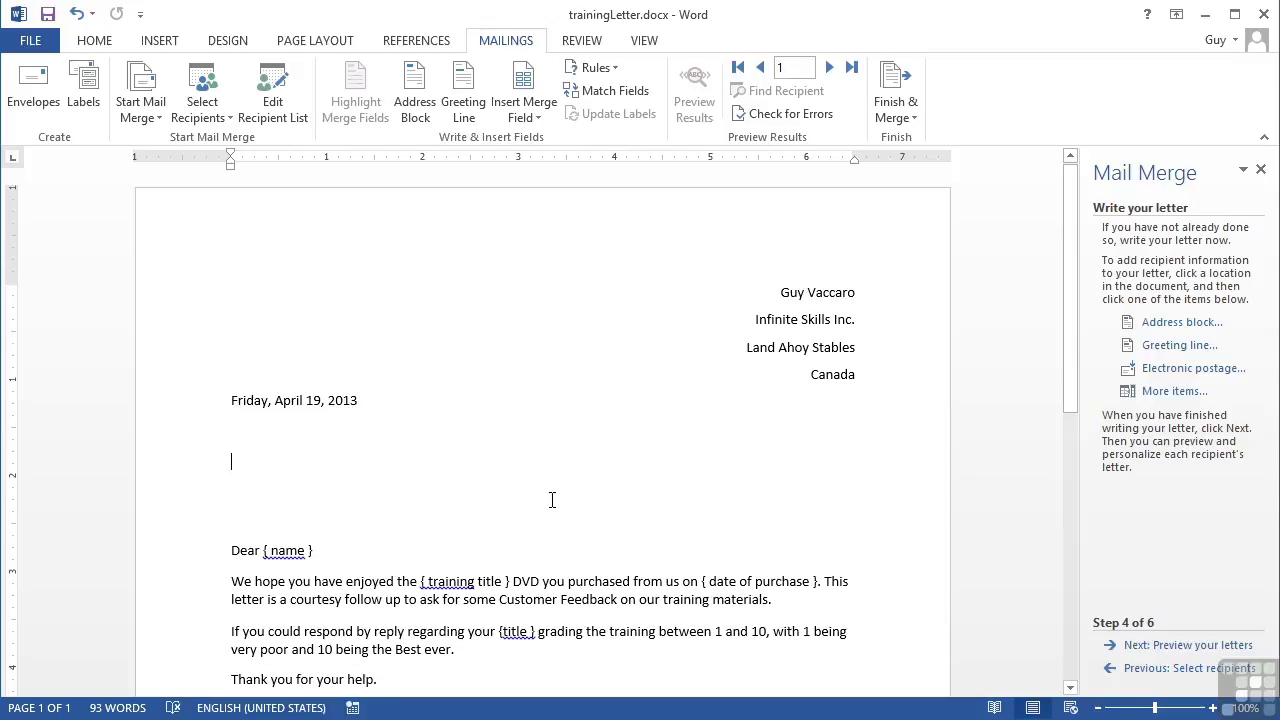
click(1170, 392)
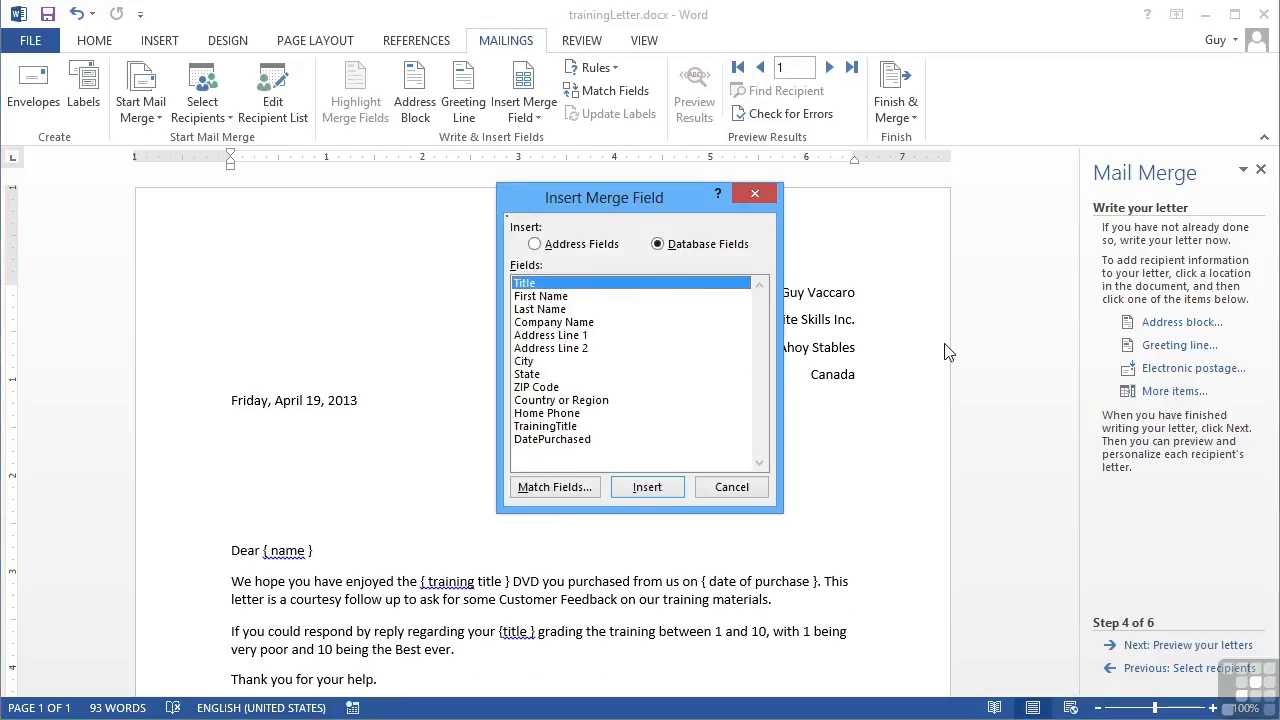
click(576, 336)
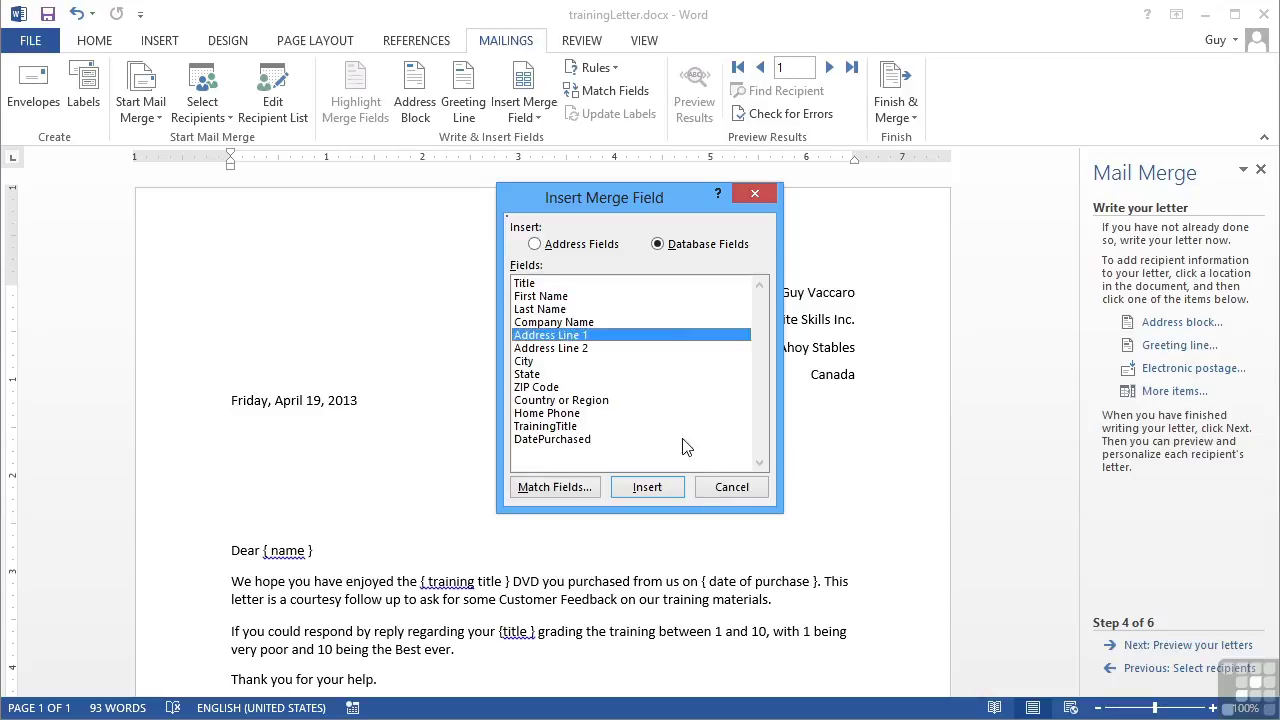
click(644, 488)
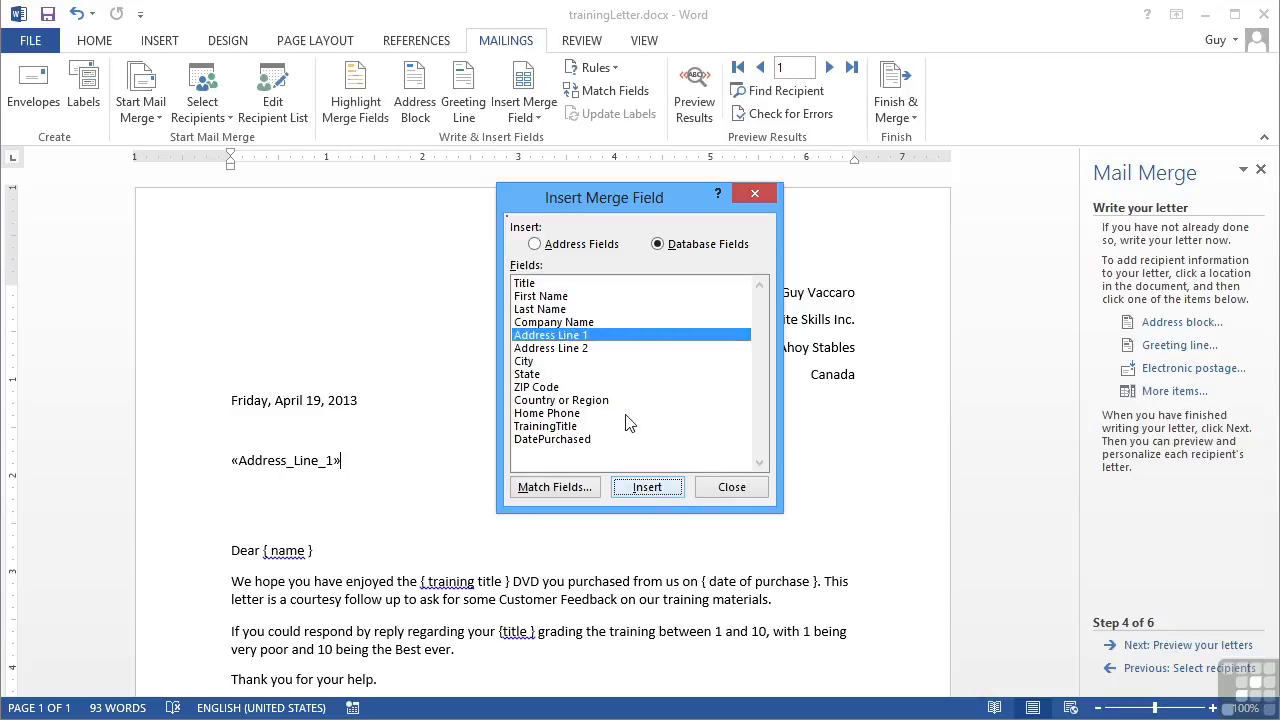
Step: Add the Address Line 2, City, State, ZIP Code and Country or Region merge fields after Address Line 1
click(590, 350)
click(646, 487)
click(562, 361)
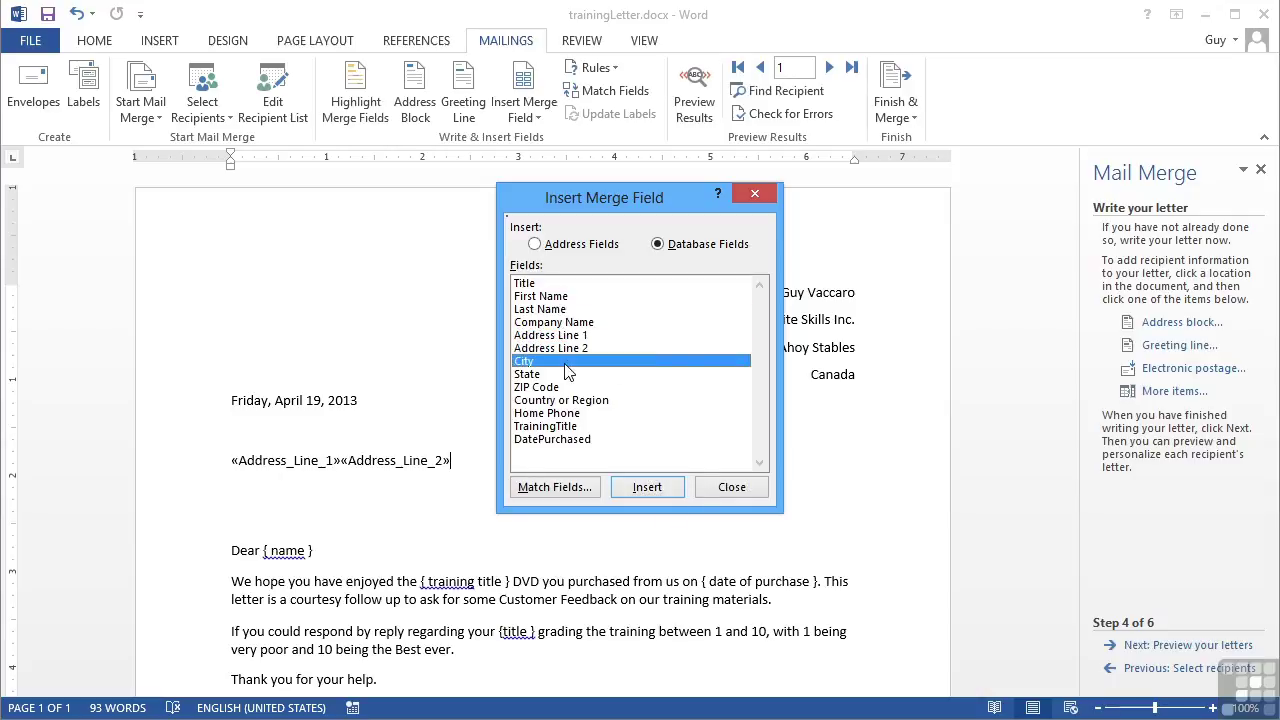
click(646, 487)
click(560, 374)
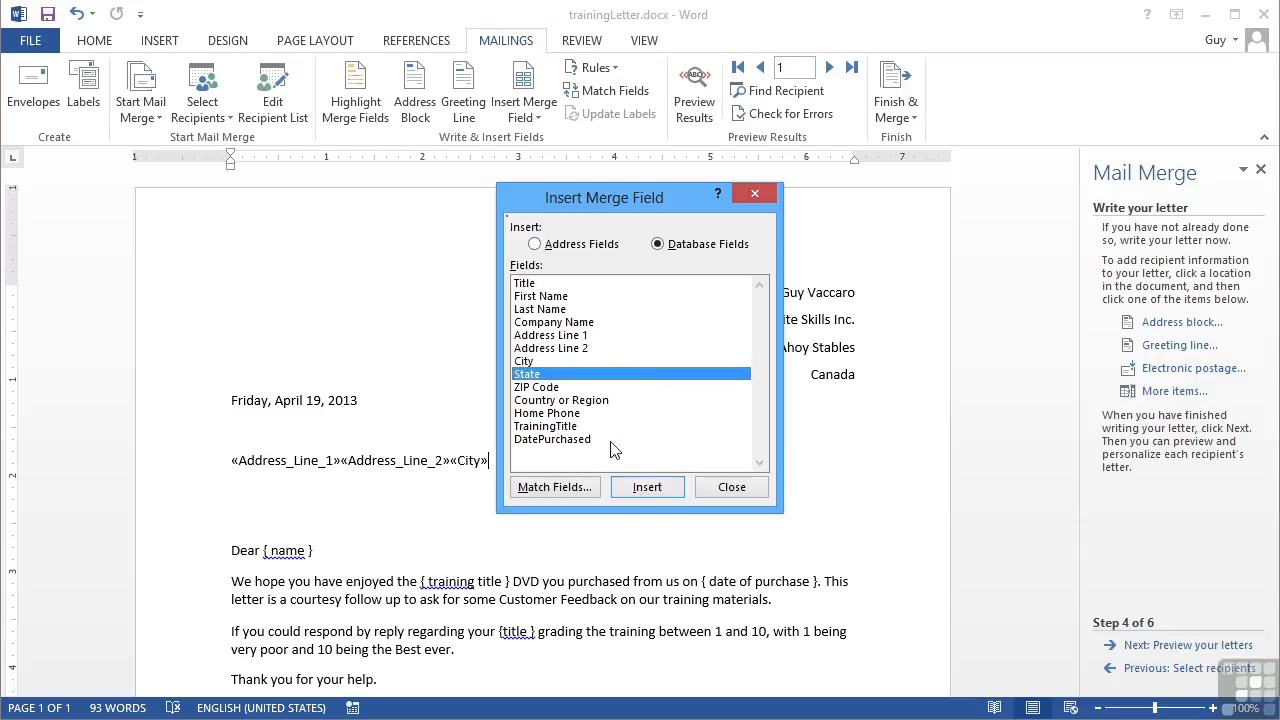
click(645, 488)
click(572, 388)
click(647, 488)
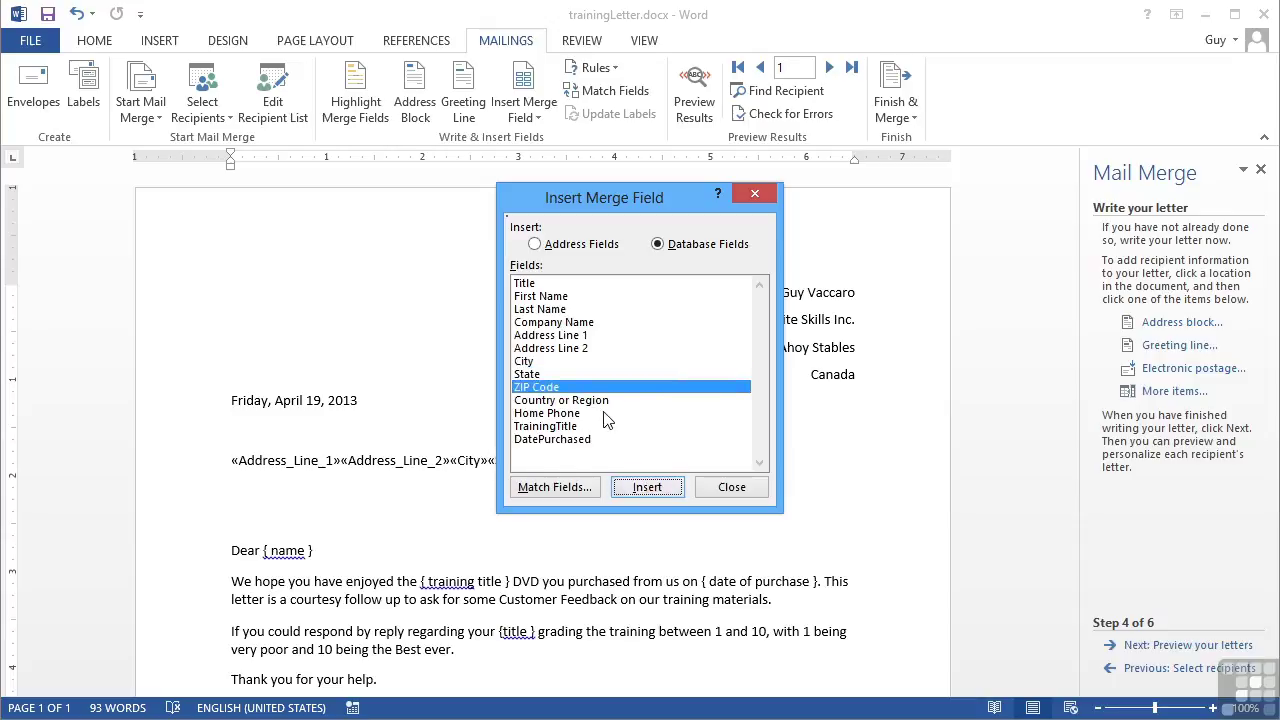
click(603, 403)
click(660, 487)
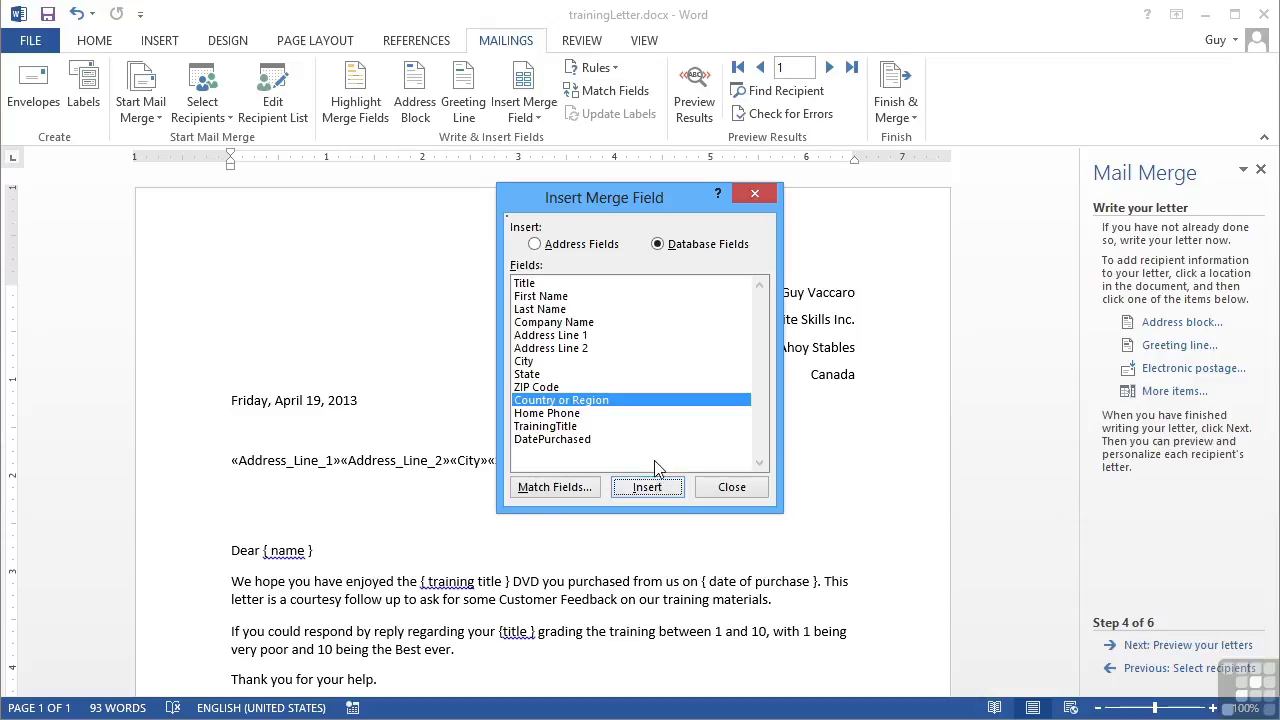
click(733, 487)
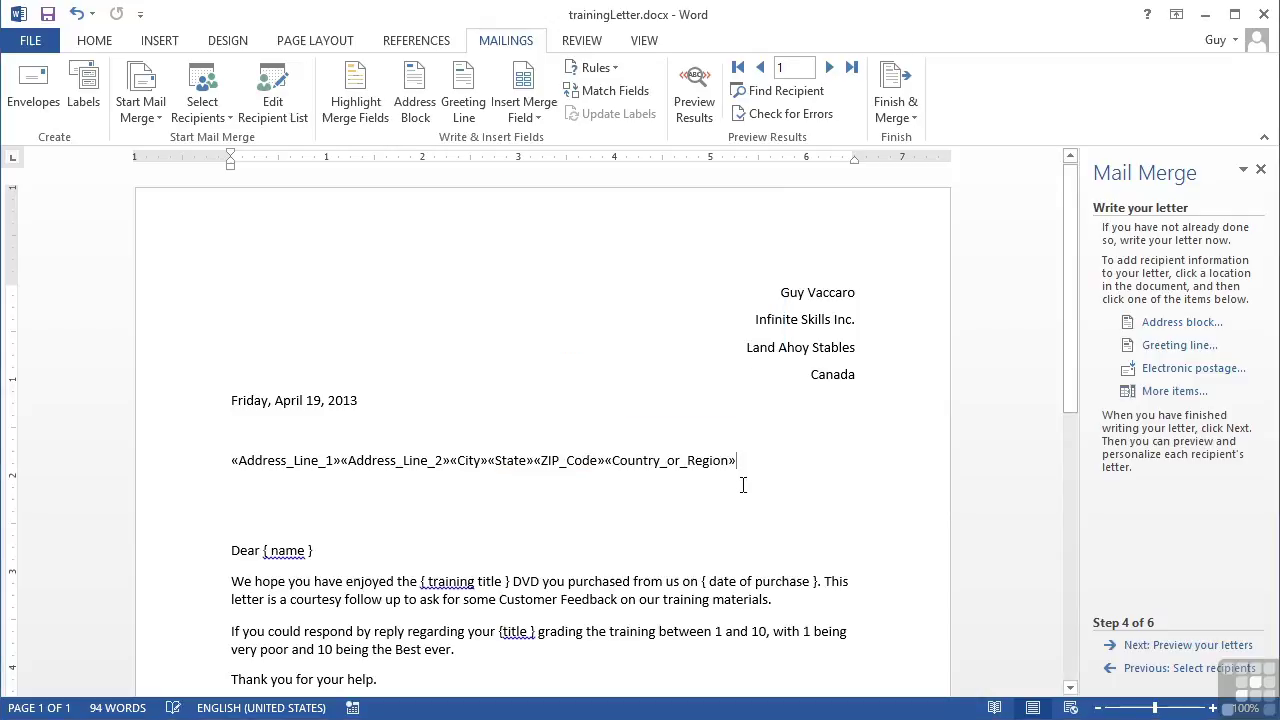
Step: Break the row of address merge fields so that each field stands on its own line
click(624, 462)
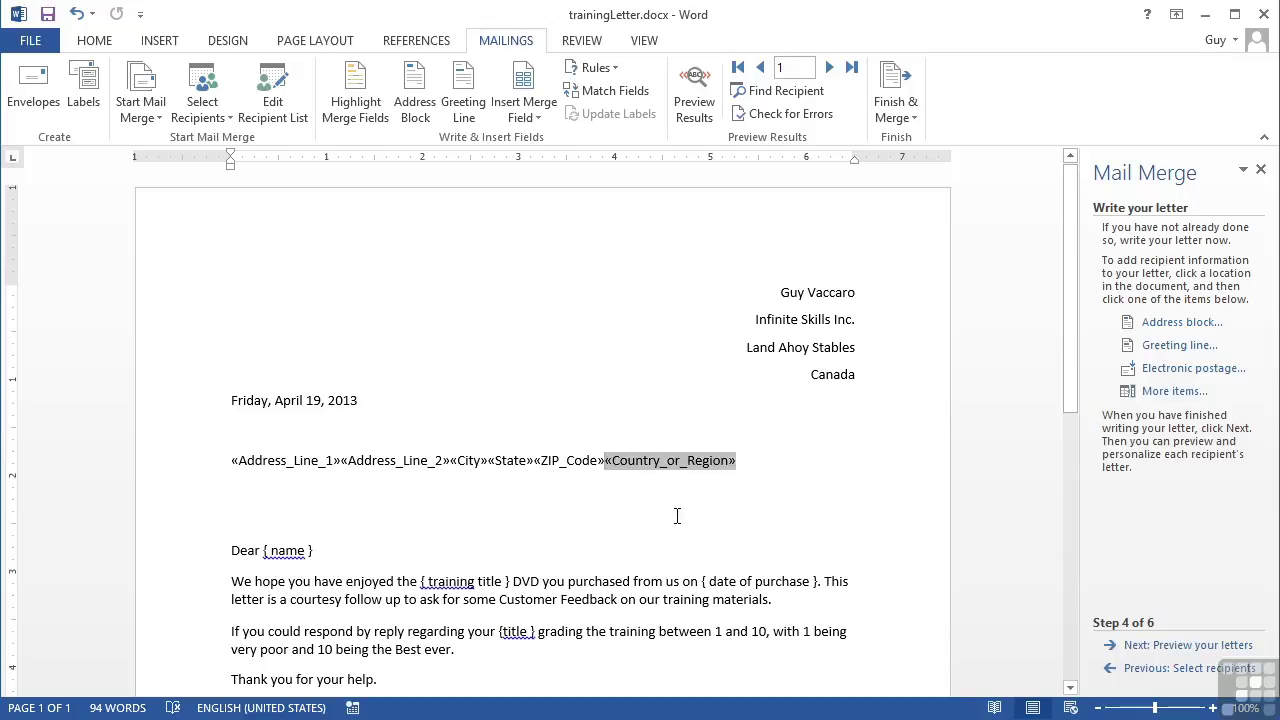
key(Return)
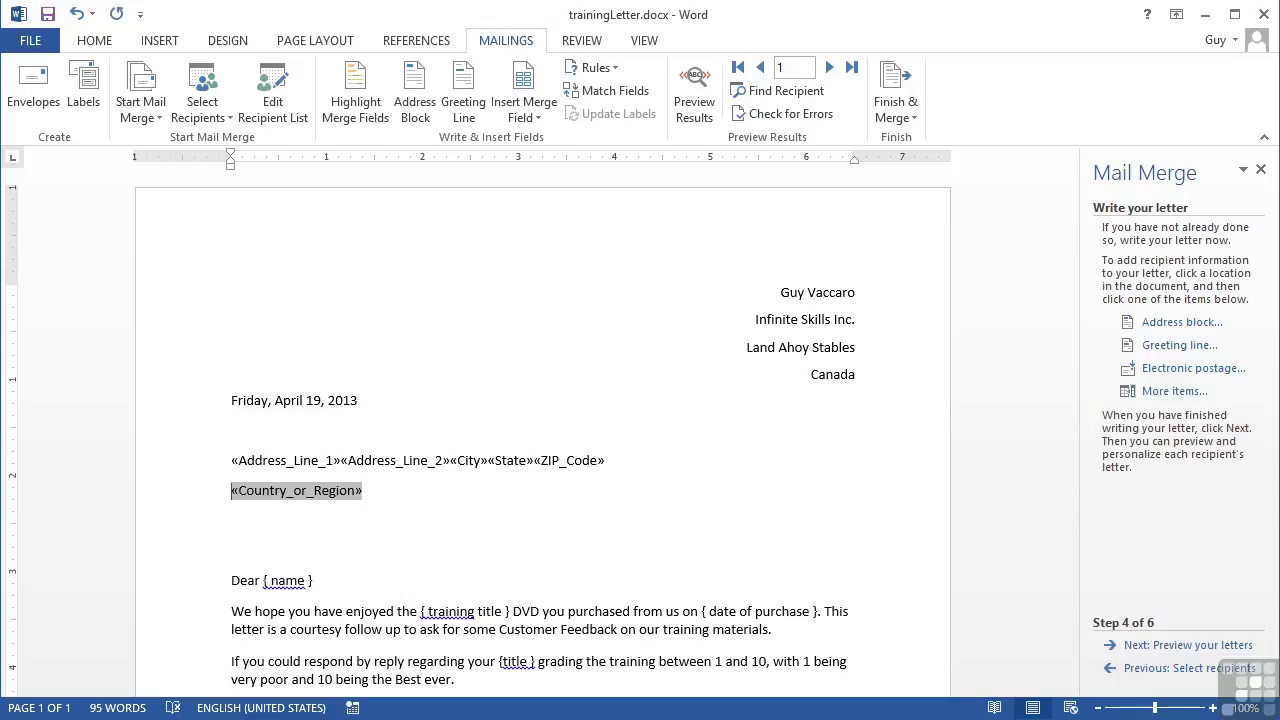
key(Left)
key(Left)
key(Left)
key(Right)
key(Return)
key(Left)
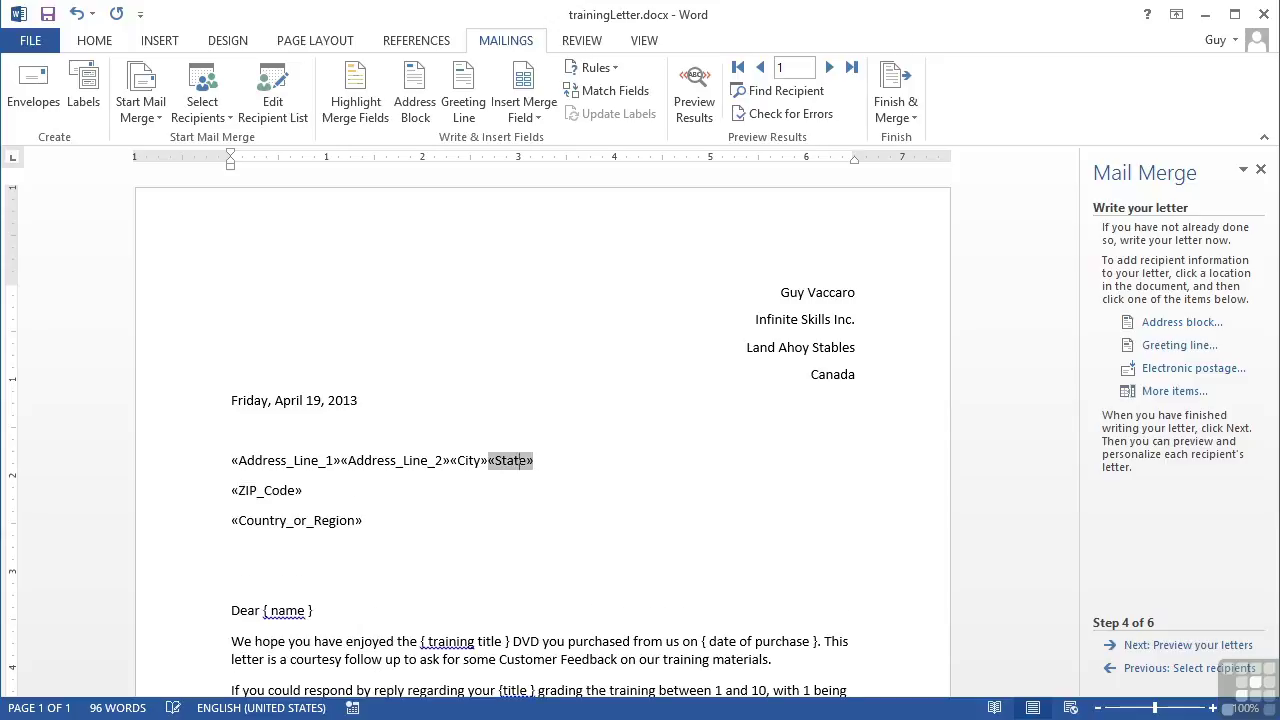
key(Return)
key(Left)
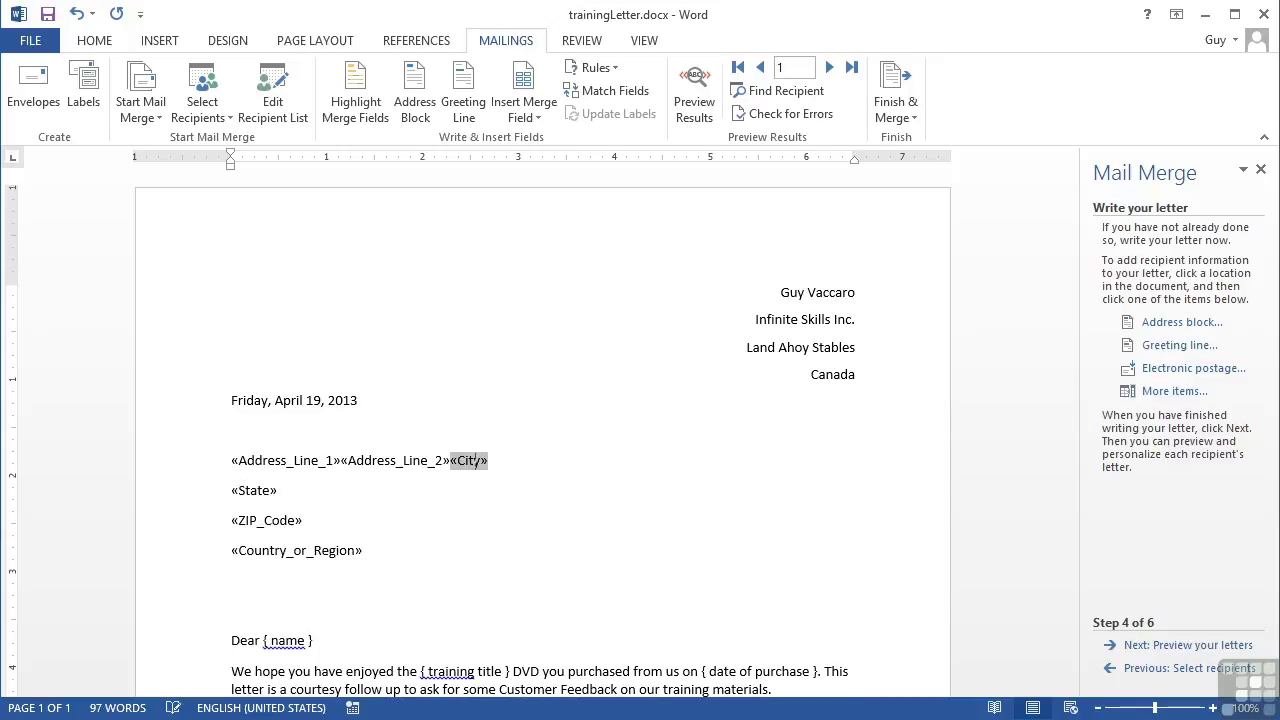
key(Return)
key(Left)
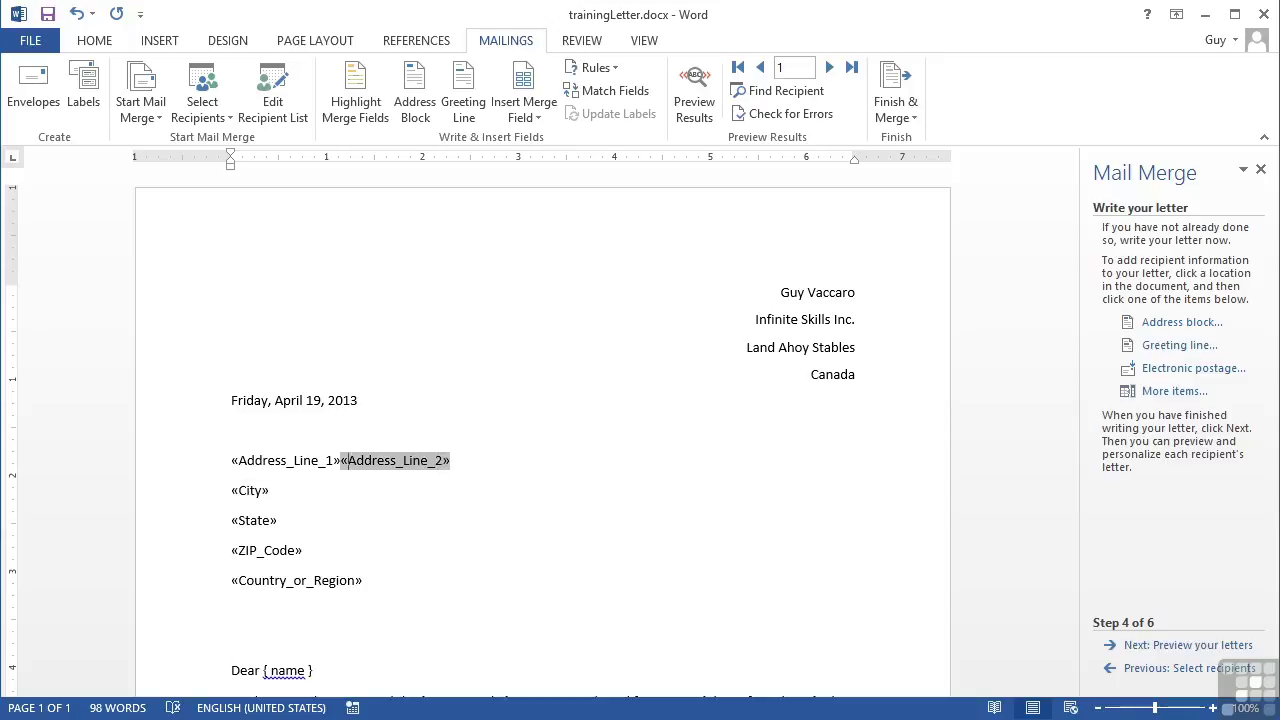
key(Return)
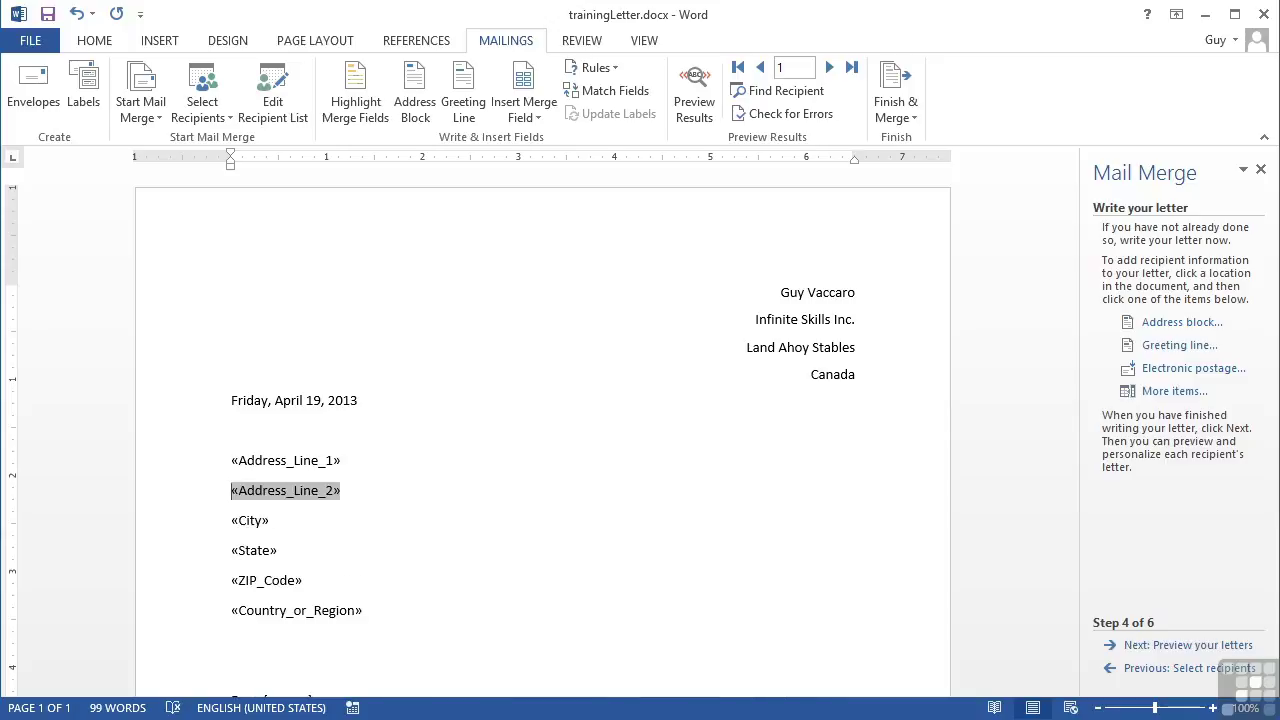
Step: Replace the { name } placeholder after Dear with the First Name merge field
scroll(371, 463, down, 3)
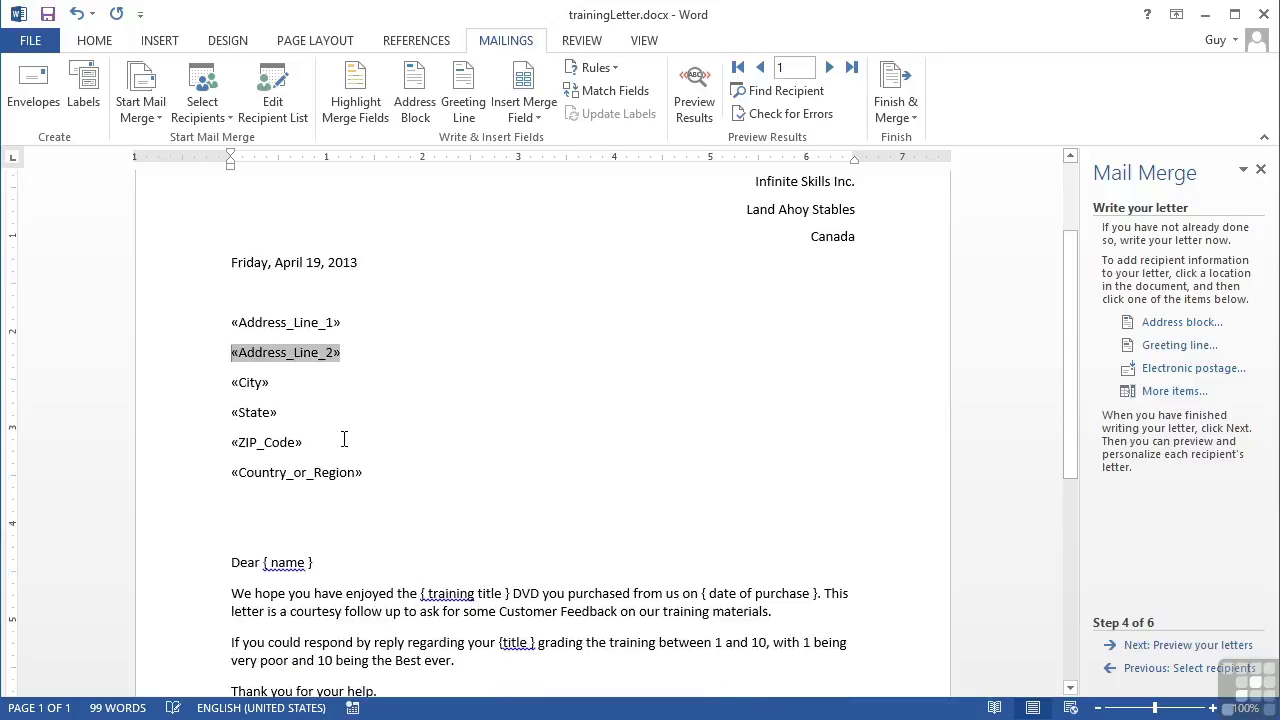
scroll(340, 432, down, 1)
drag(264, 508, 316, 512)
key(Delete)
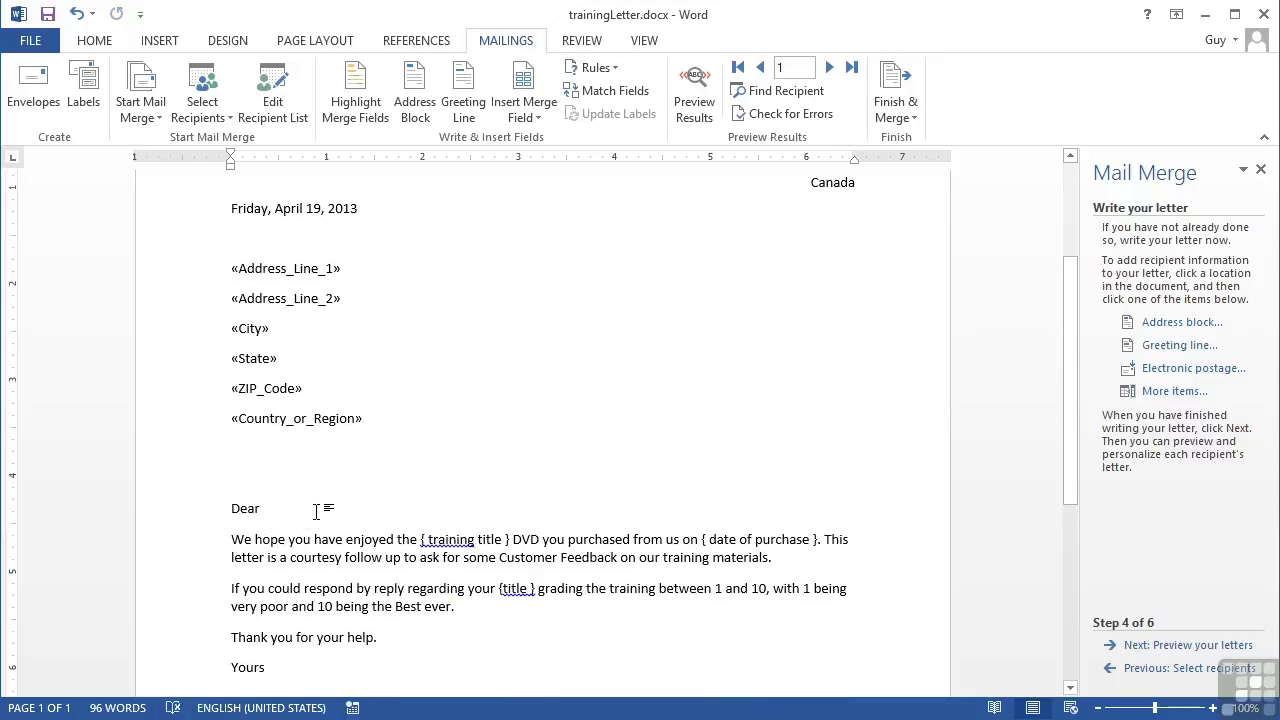
click(1165, 391)
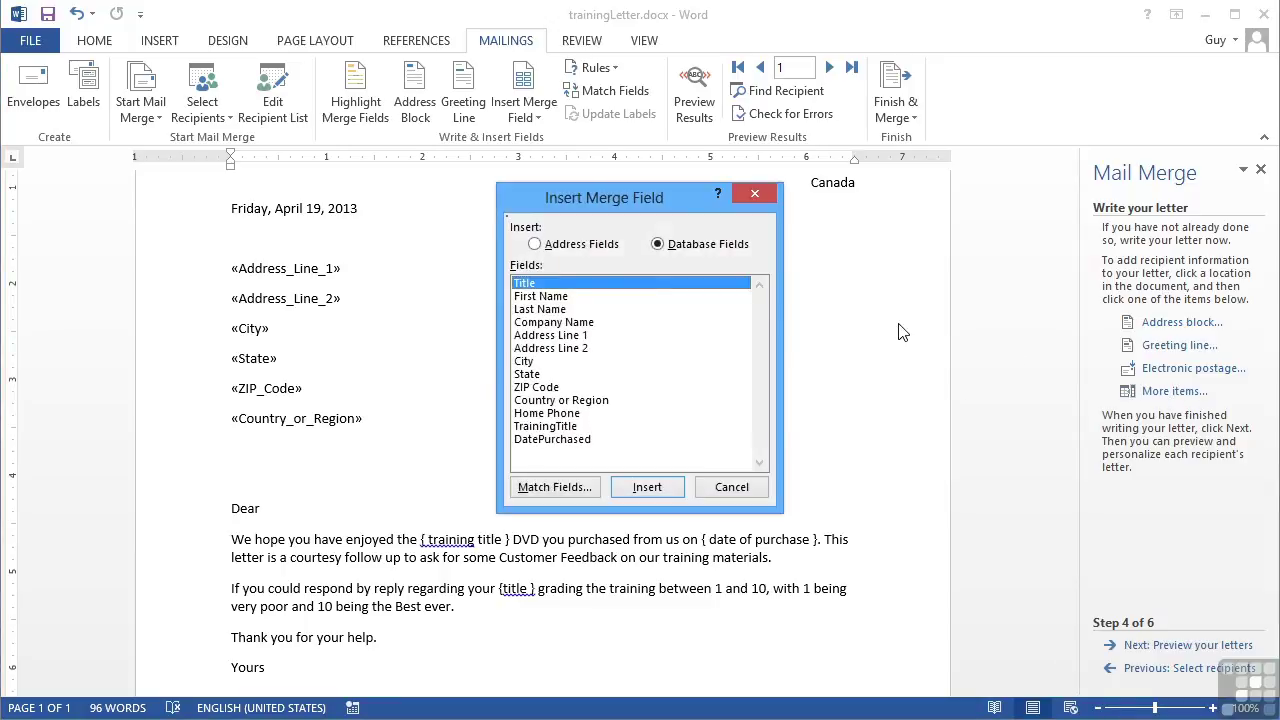
click(547, 297)
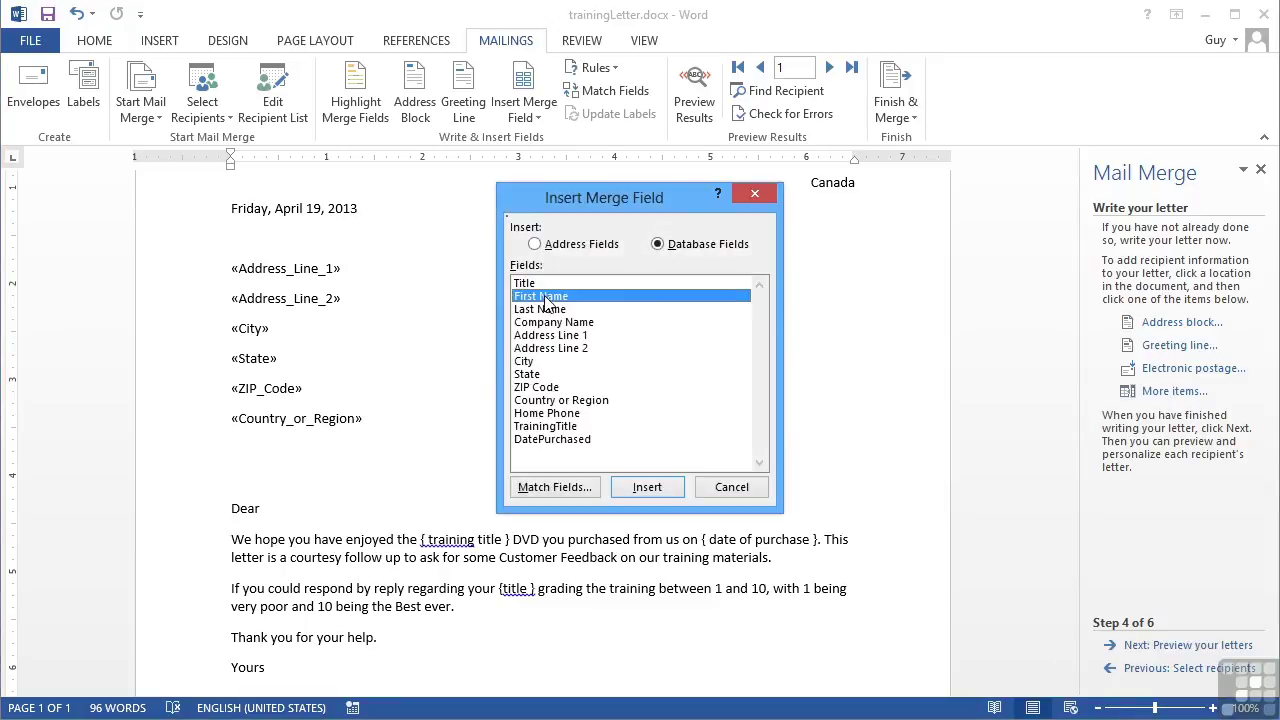
click(656, 489)
click(729, 488)
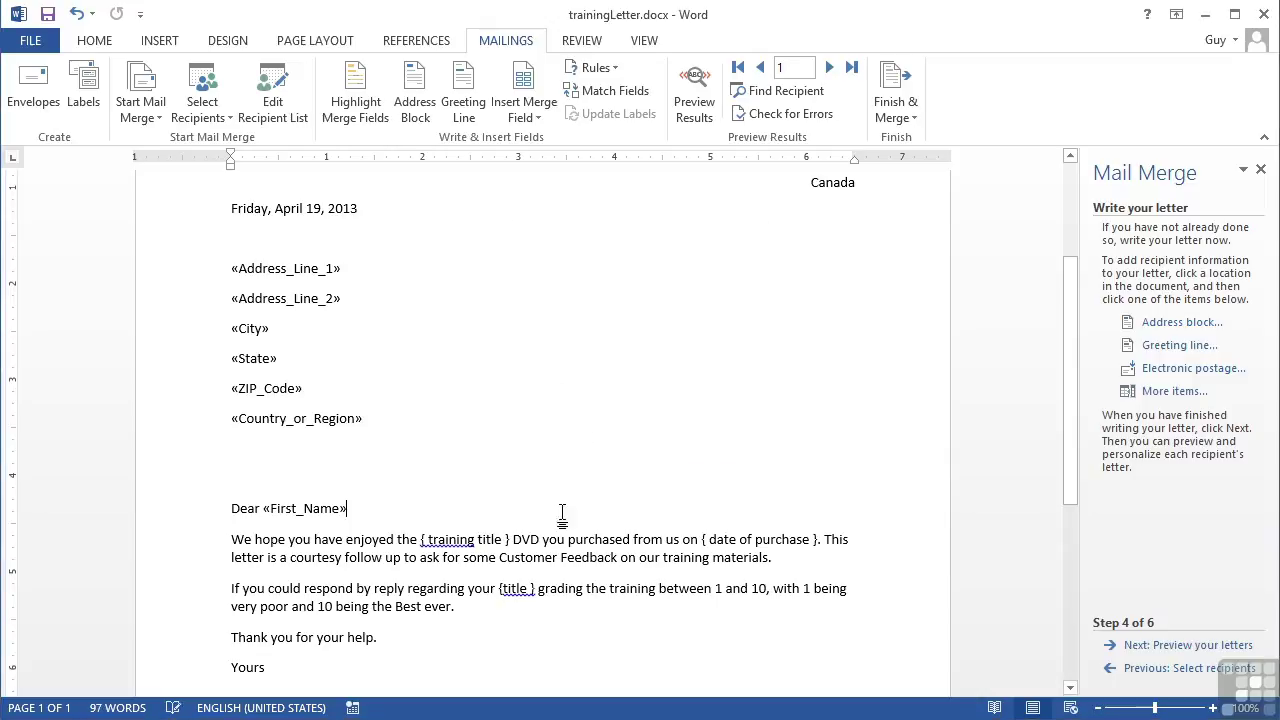
Step: Replace the { training title } placeholder in the first body paragraph with the TrainingTitle merge field
drag(423, 539, 508, 540)
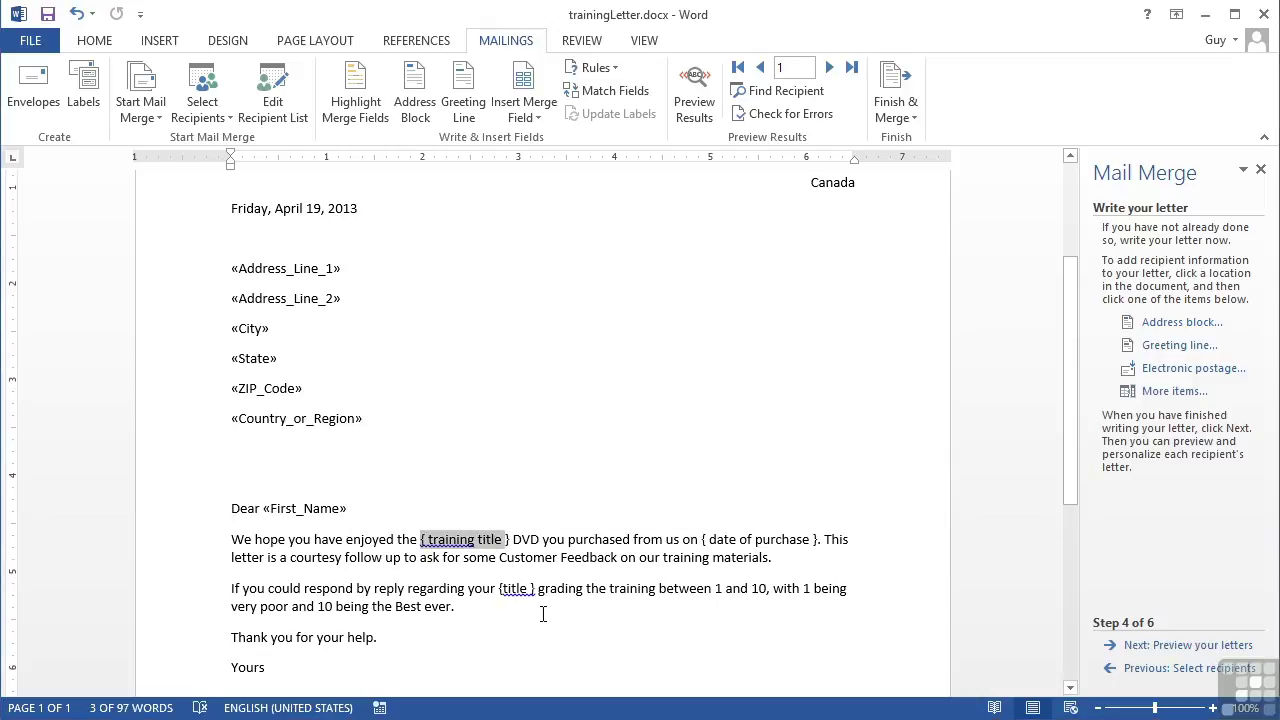
key(Delete)
key(Delete)
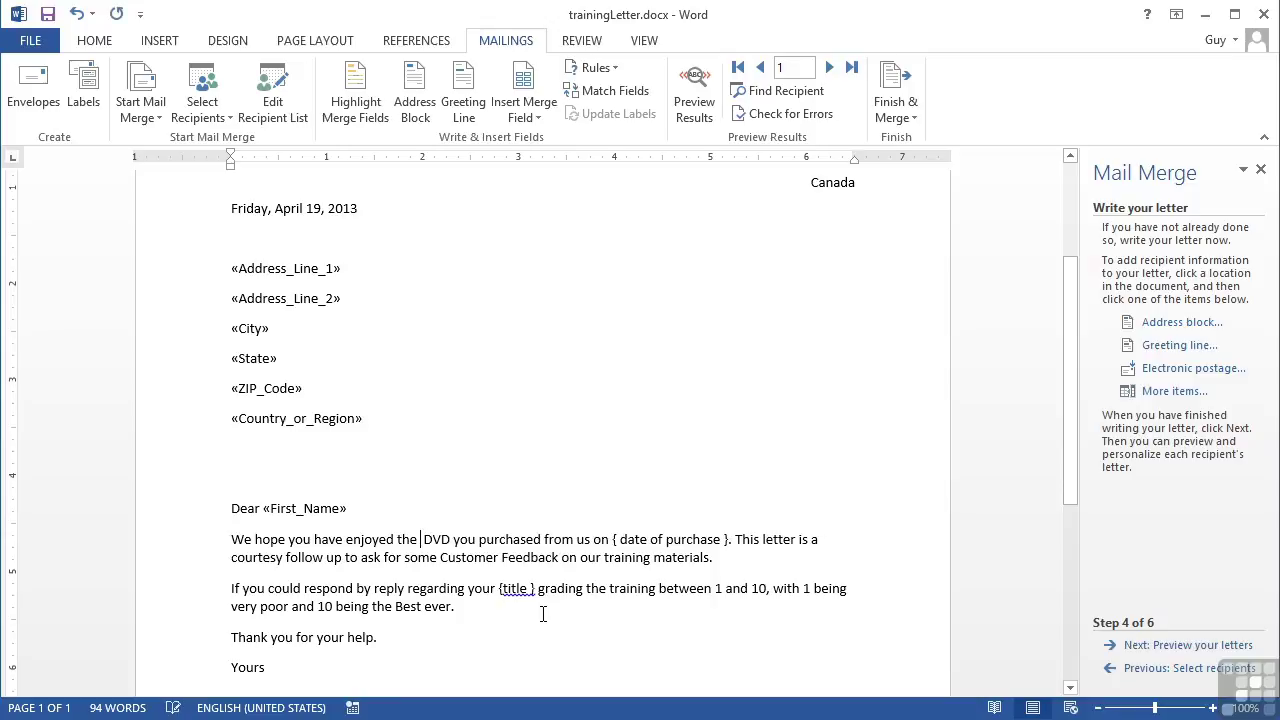
click(1174, 391)
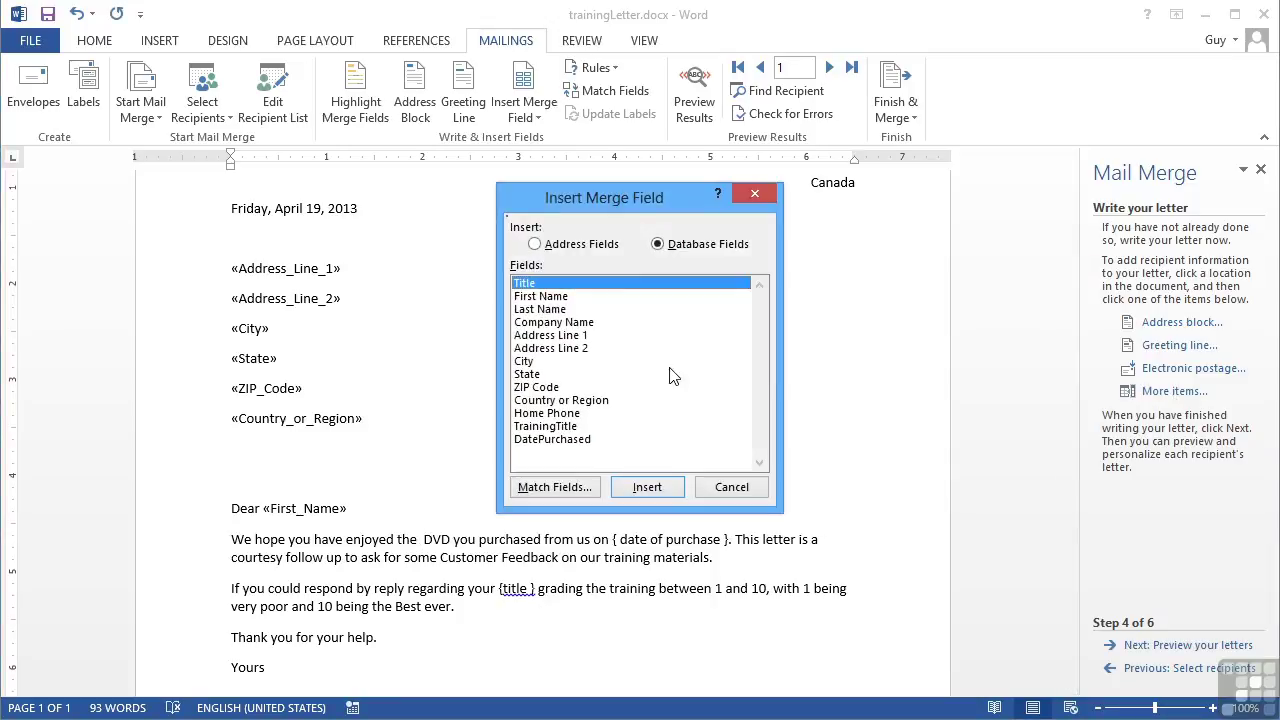
click(580, 428)
click(660, 487)
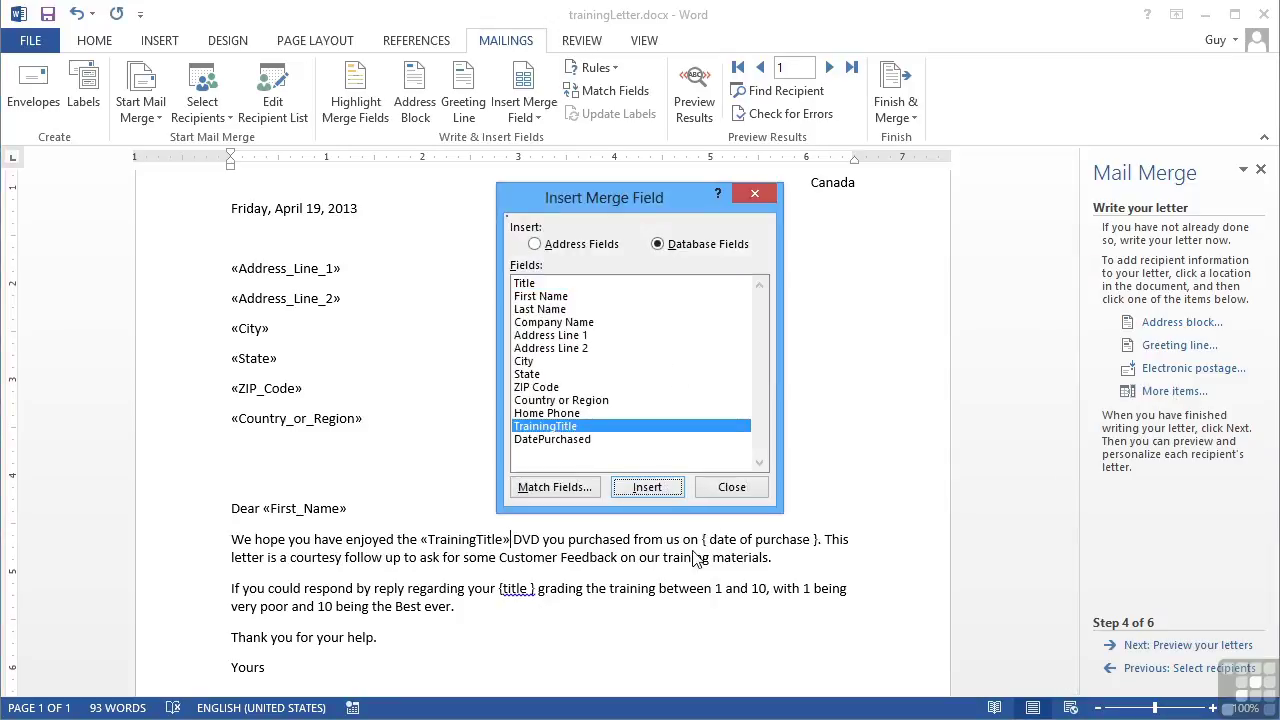
click(742, 482)
Step: Replace the { date of purchase } placeholder in the first body paragraph with the DatePurchased merge field
drag(702, 540, 818, 540)
key(Delete)
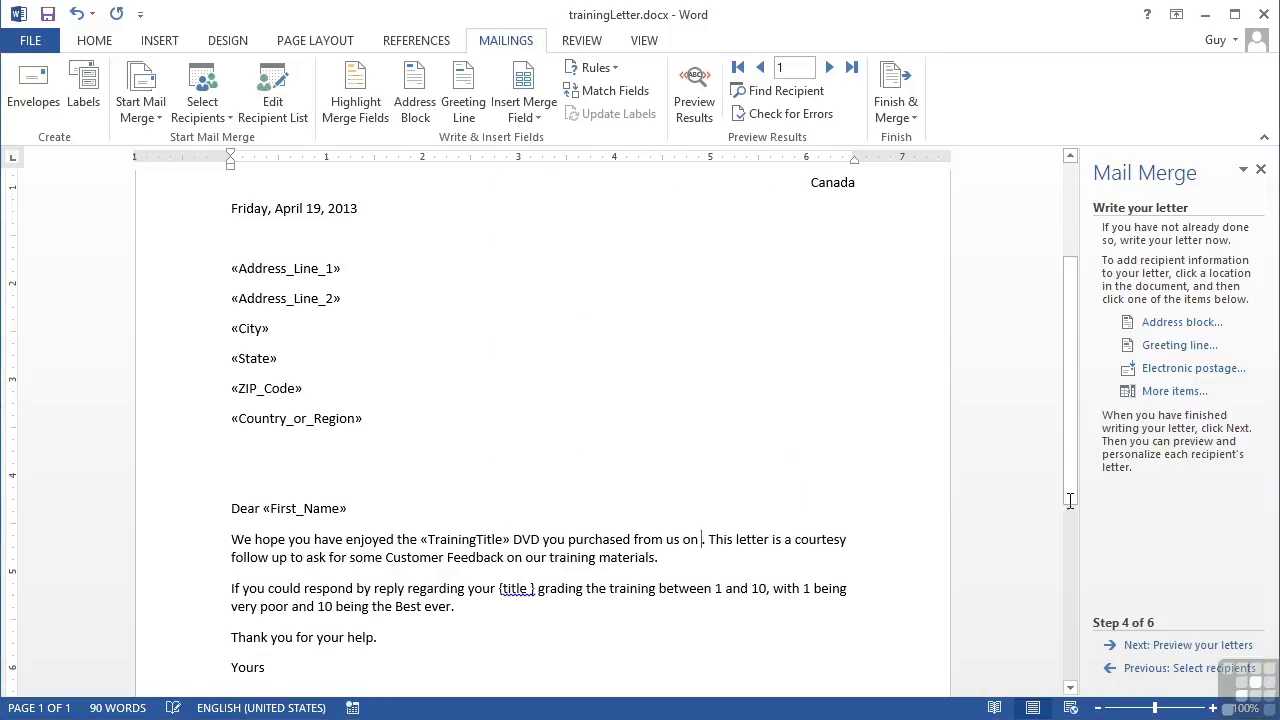
click(1198, 400)
click(578, 439)
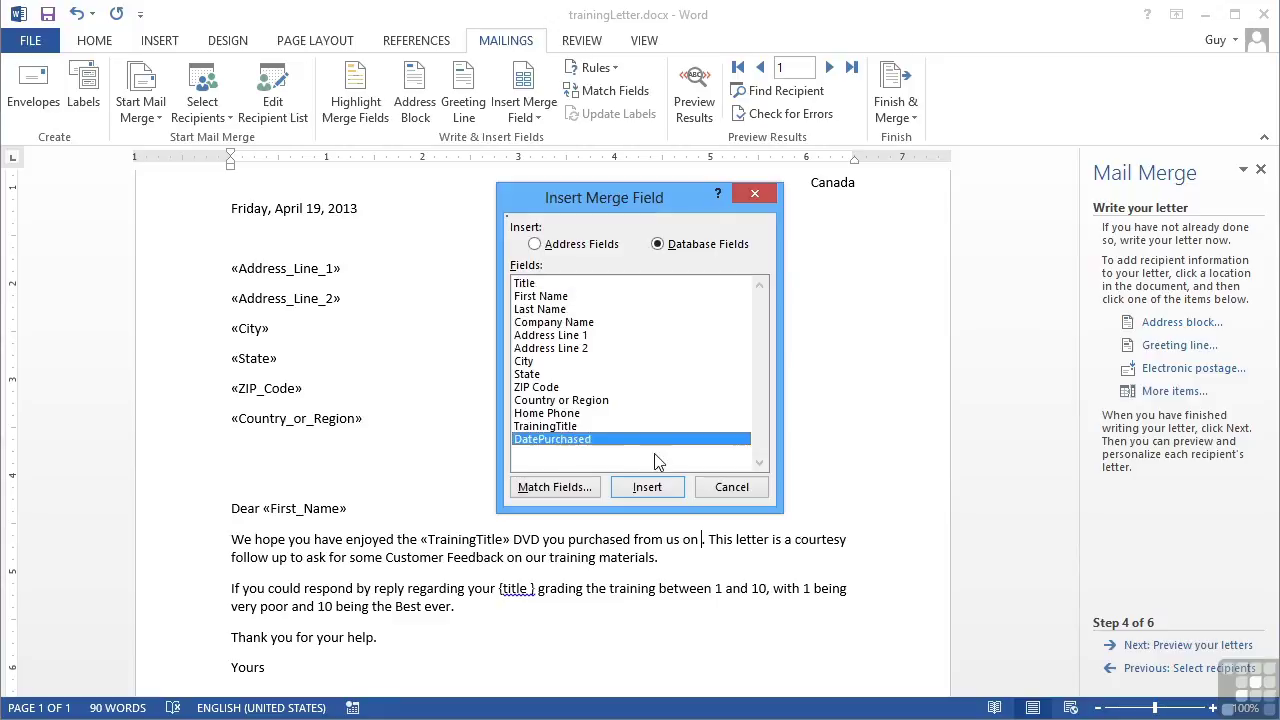
click(666, 487)
click(742, 490)
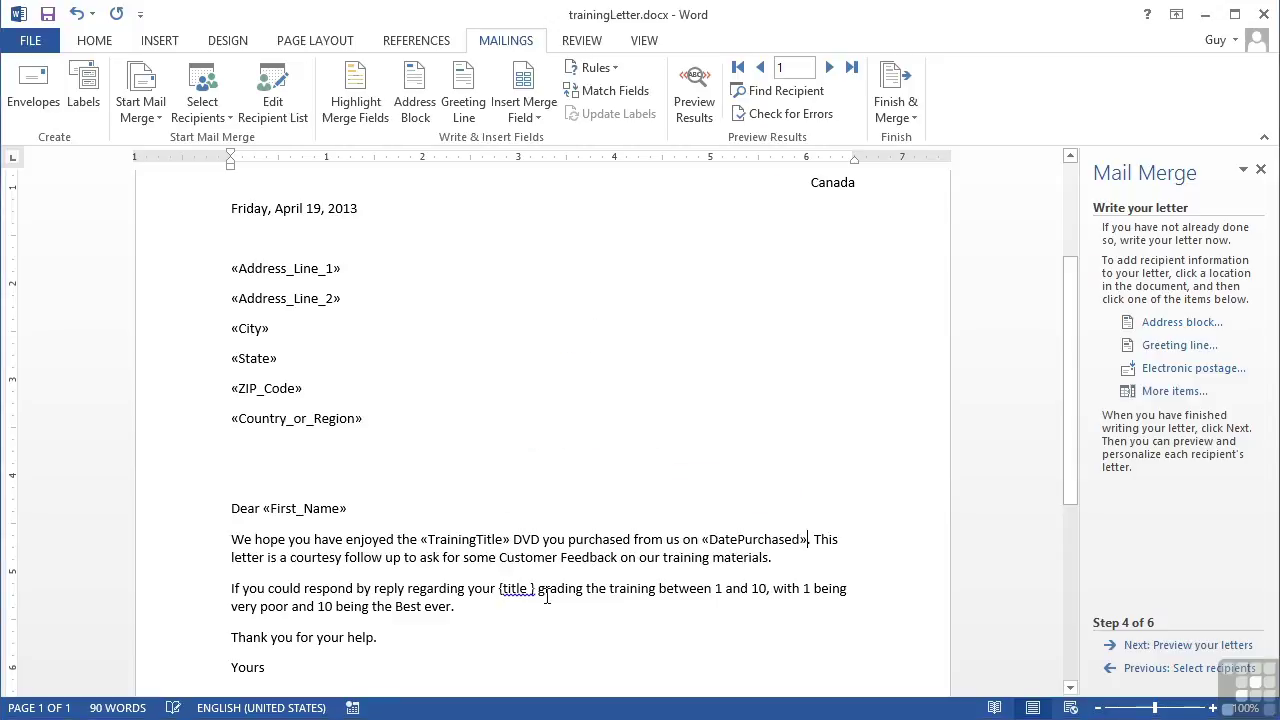
Step: Replace the {title } placeholder in the second body paragraph with the TrainingTitle merge field
double_click(516, 589)
key(Delete)
key(BackSpace)
key(BackSpace)
key(BackSpace)
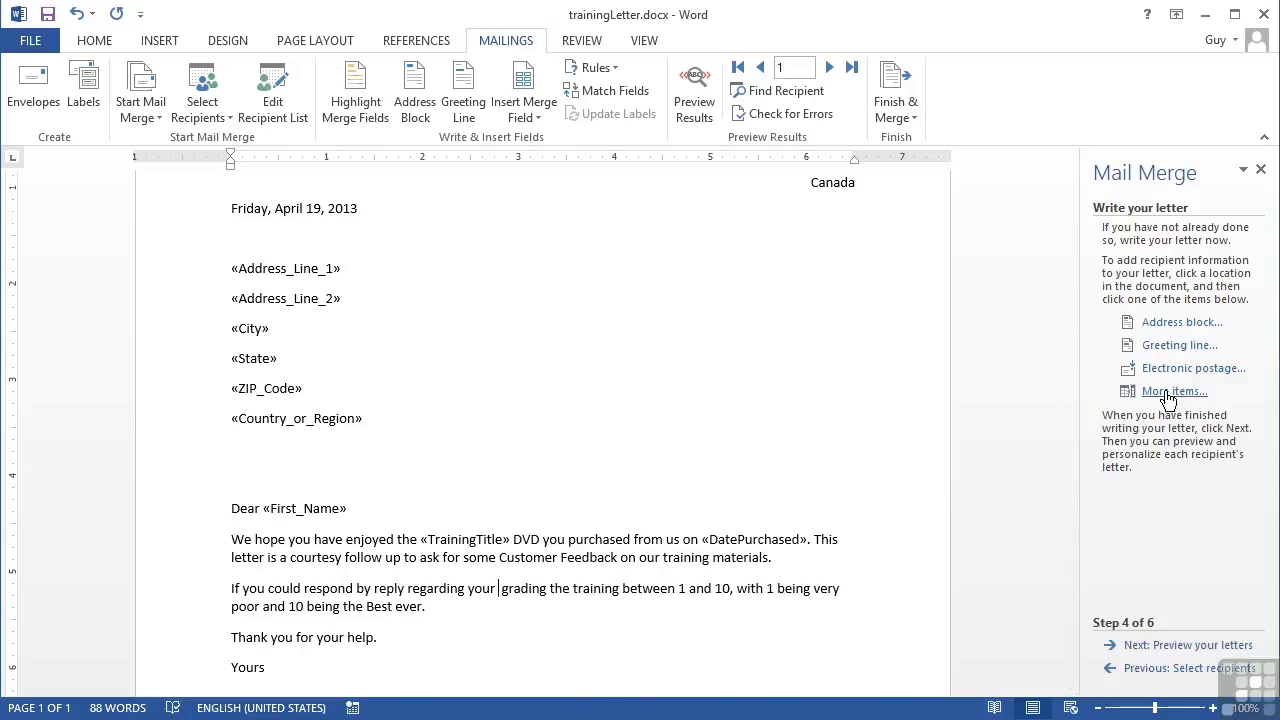
click(1172, 391)
click(577, 426)
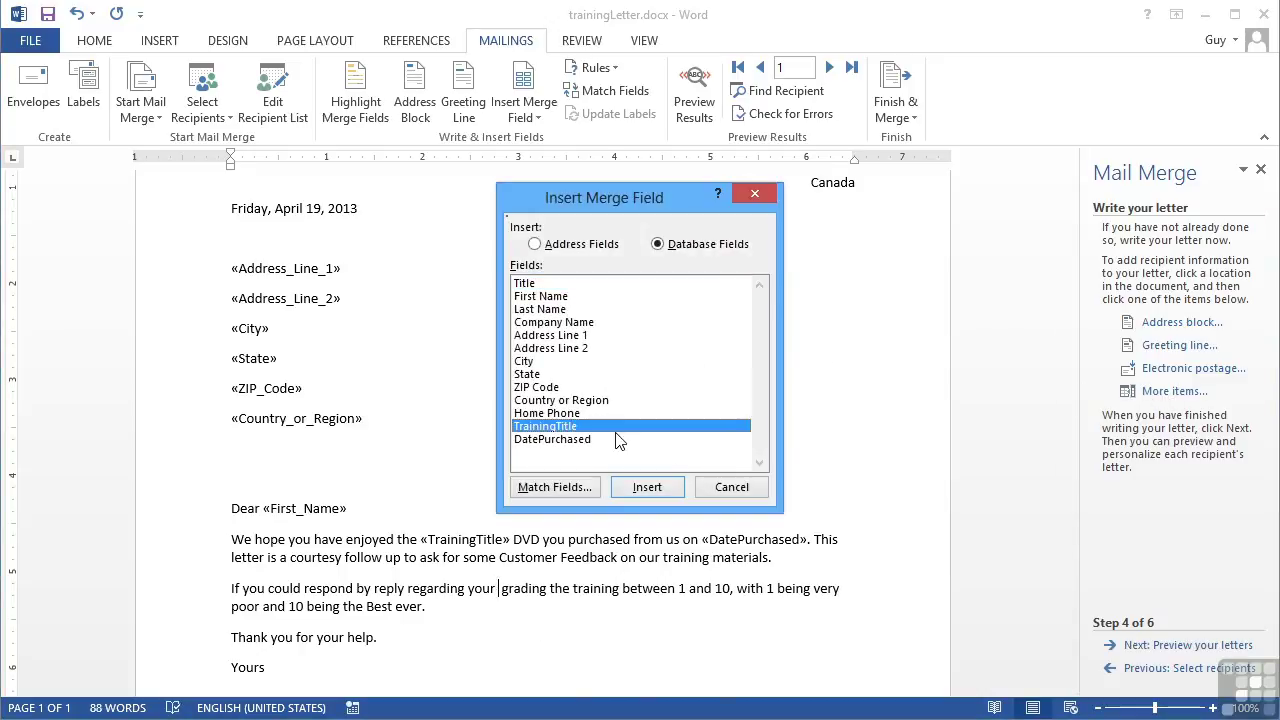
click(676, 488)
click(731, 487)
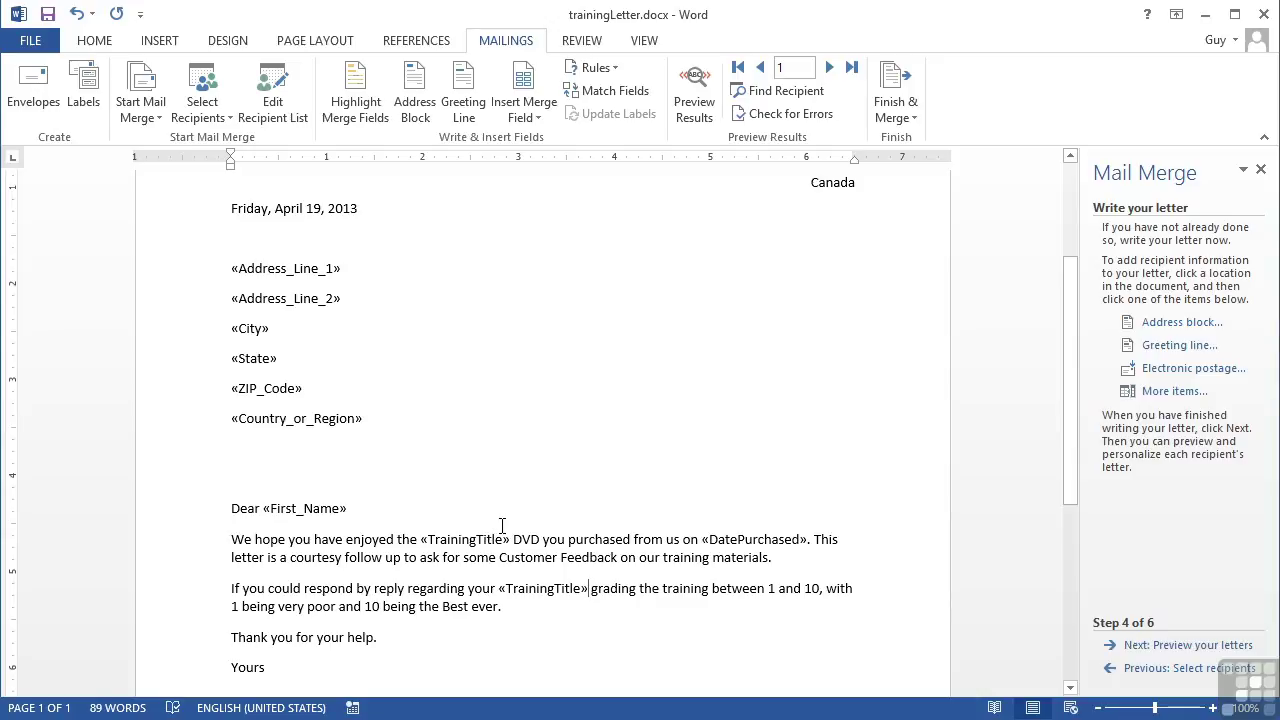
Step: Advance the mail merge to the letter preview and review the whole letter for the first recipient
scroll(619, 583, down, 1)
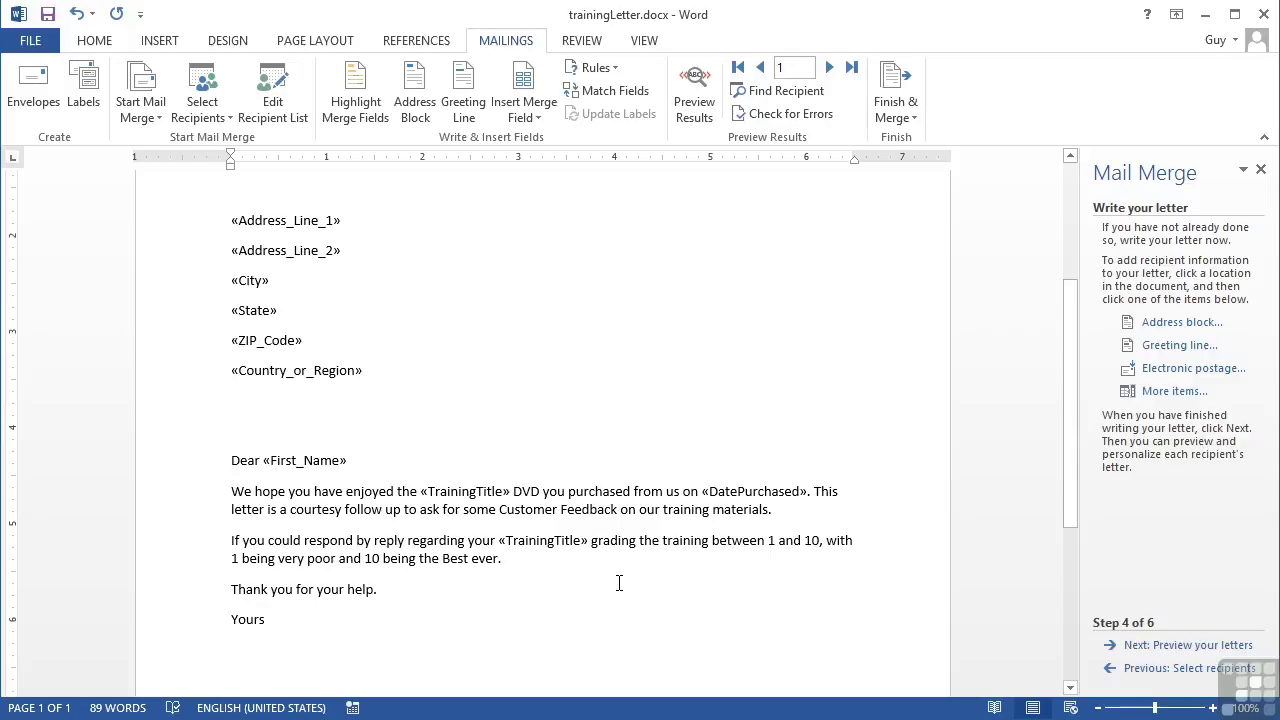
click(1180, 645)
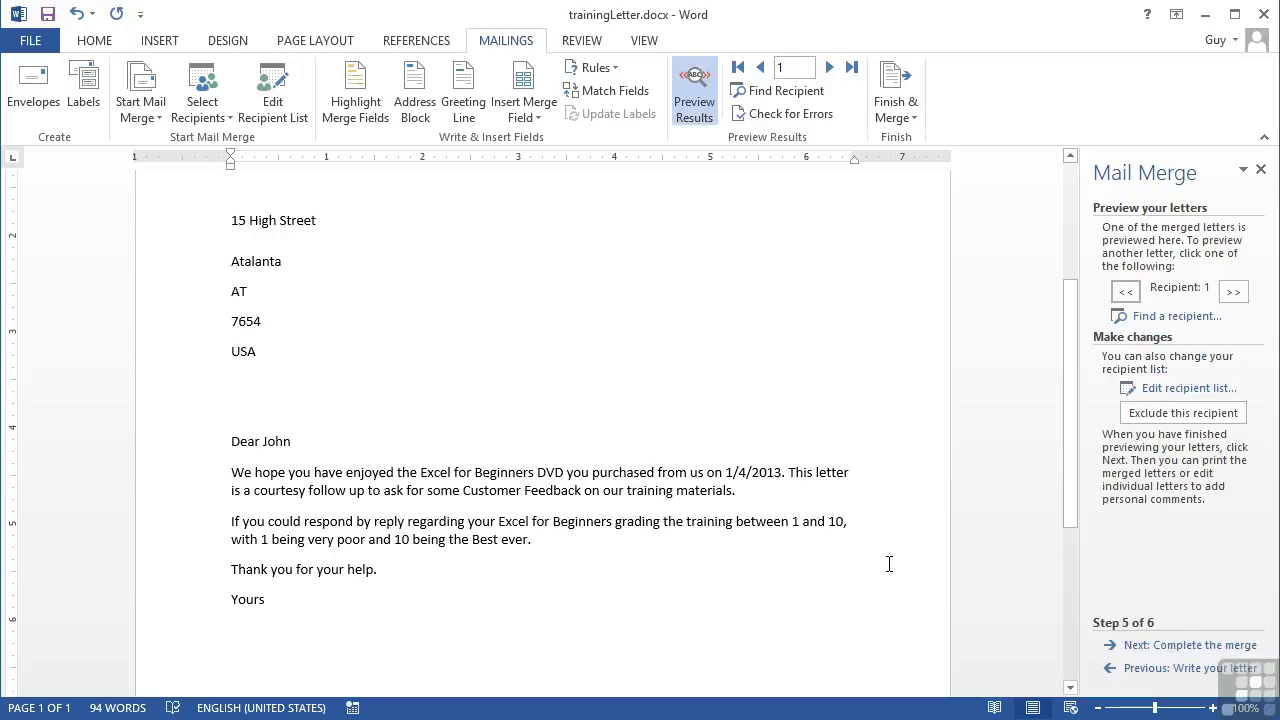
scroll(889, 564, up, 4)
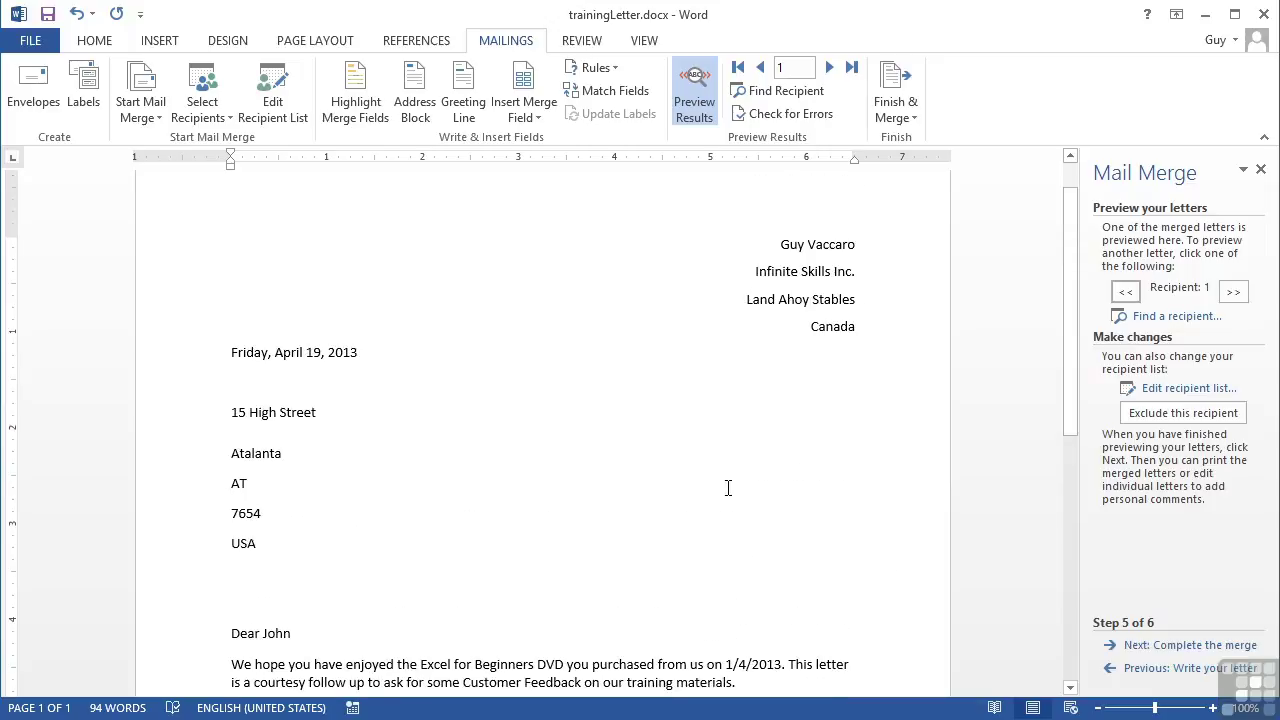
scroll(706, 467, down, 3)
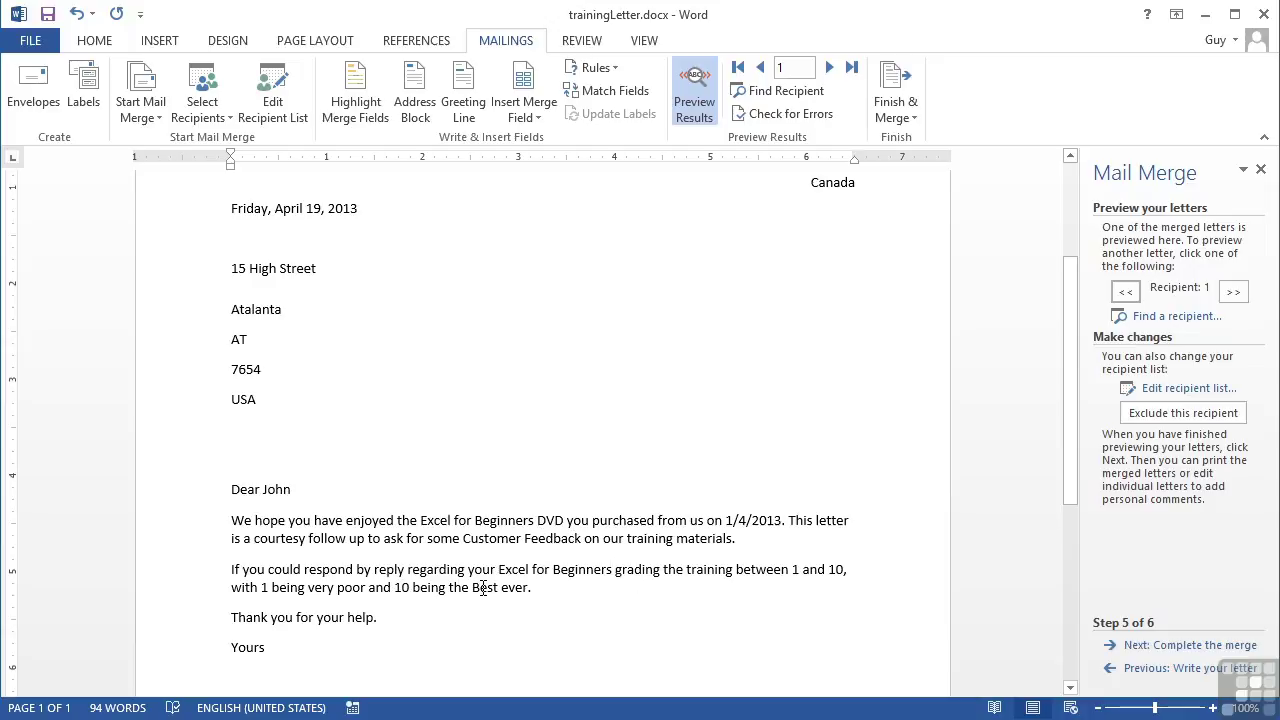
scroll(483, 588, up, 2)
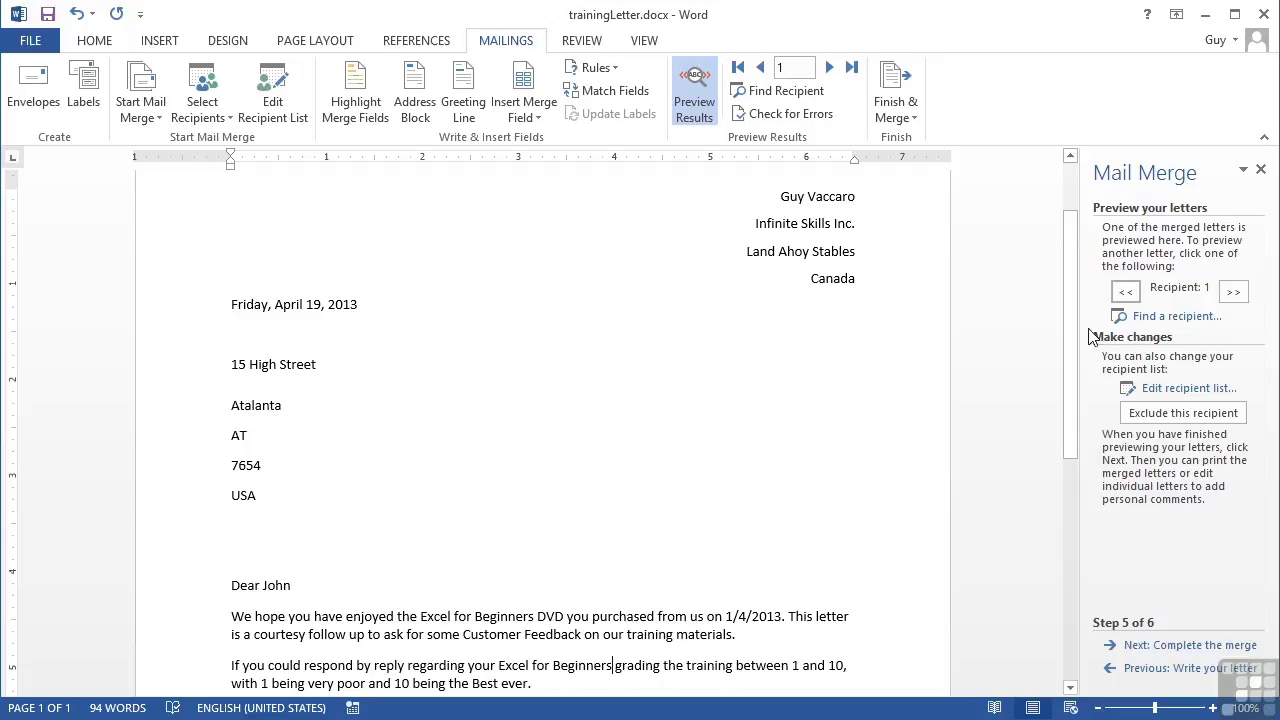
Step: Preview the merged letters for recipients 2 and 3, then return to recipient 2
click(1233, 291)
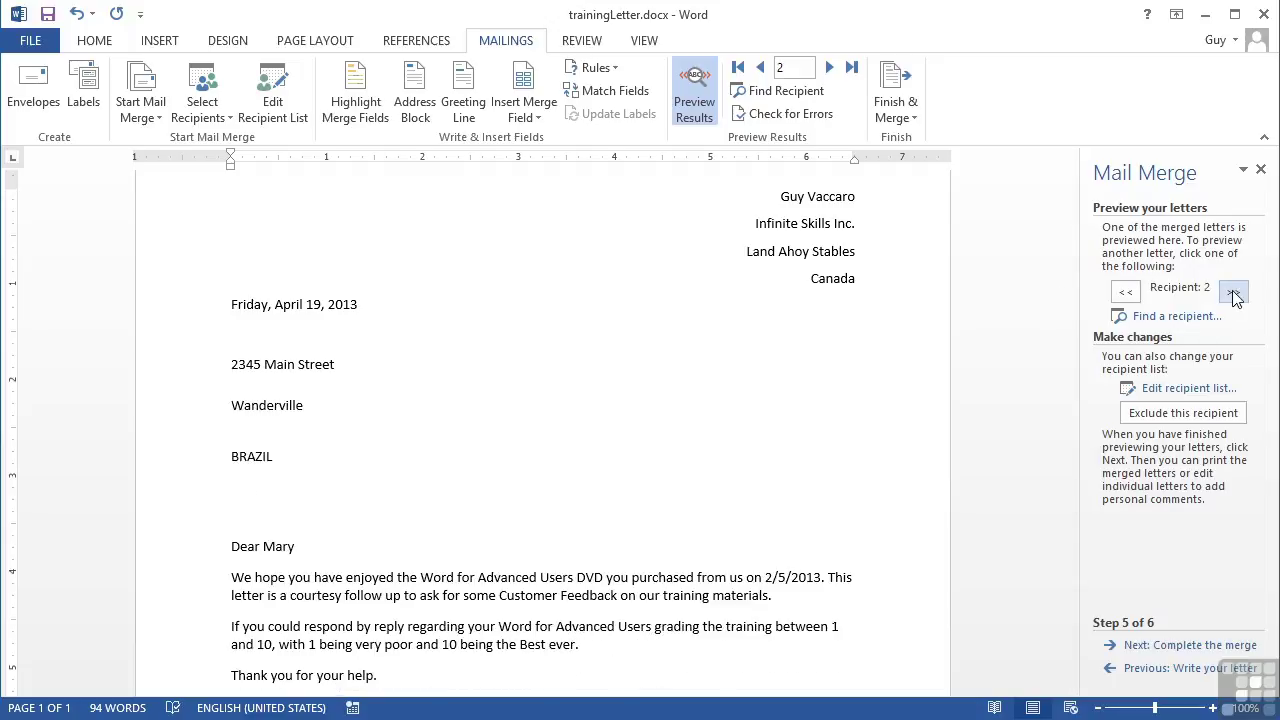
scroll(740, 391, down, 3)
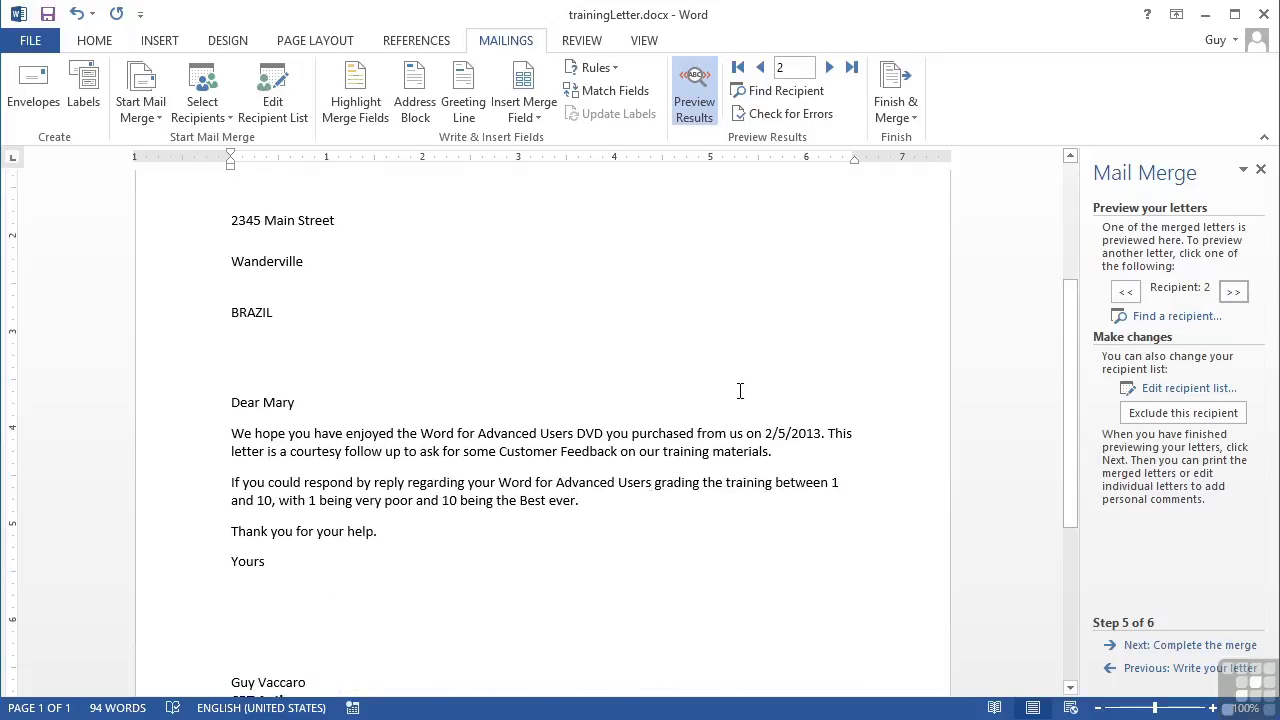
scroll(740, 391, up, 3)
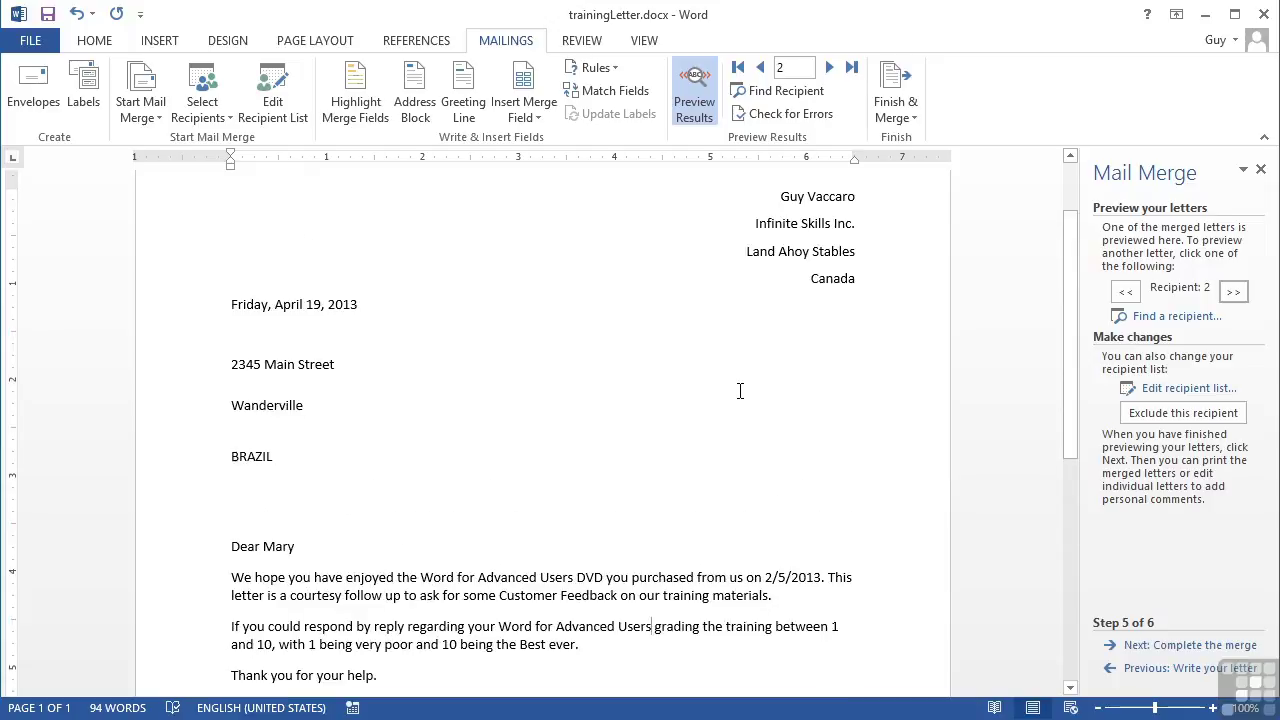
click(1236, 291)
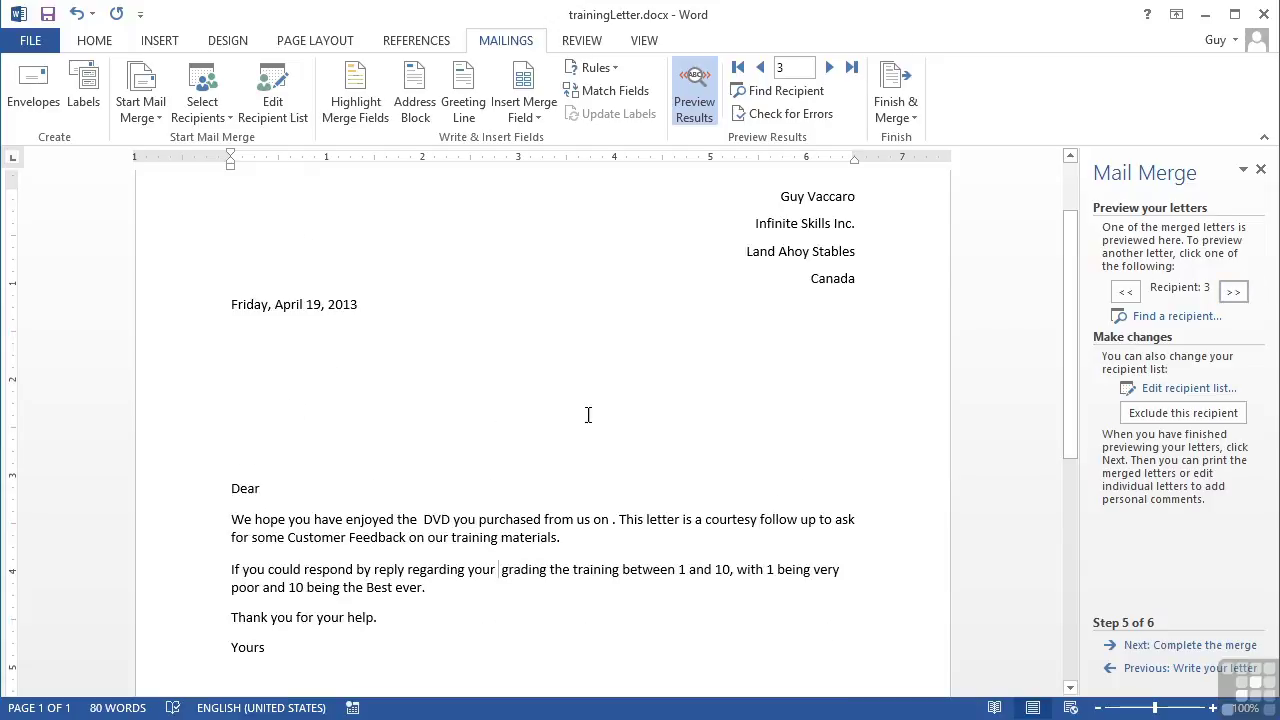
scroll(635, 485, down, 1)
scroll(635, 485, up, 1)
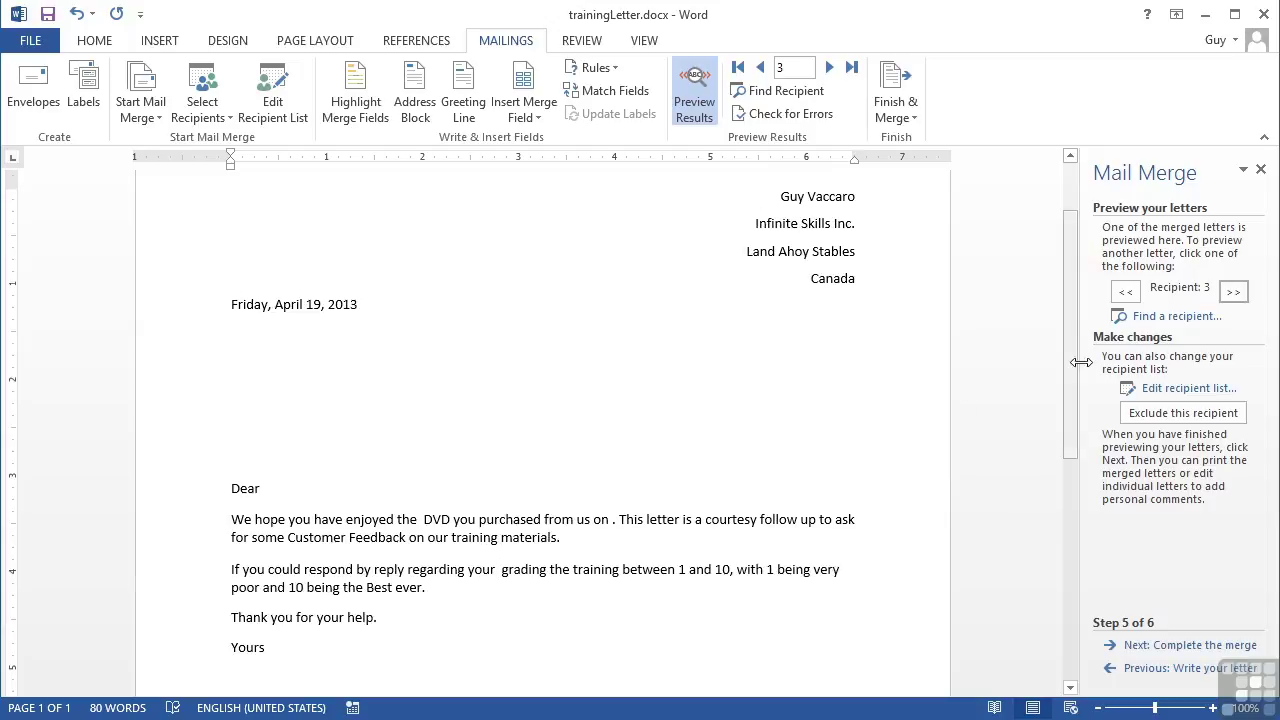
click(1126, 293)
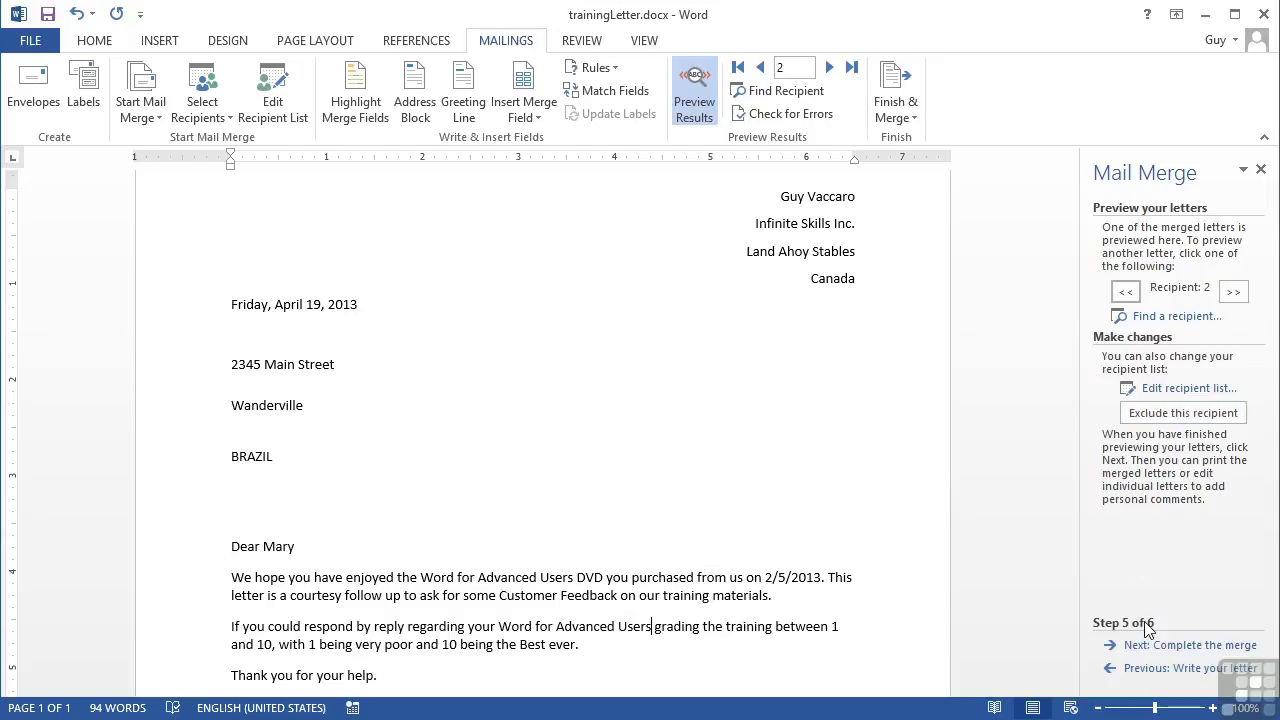
Step: Complete the merge by generating individual letters for all records in a new document
click(1192, 646)
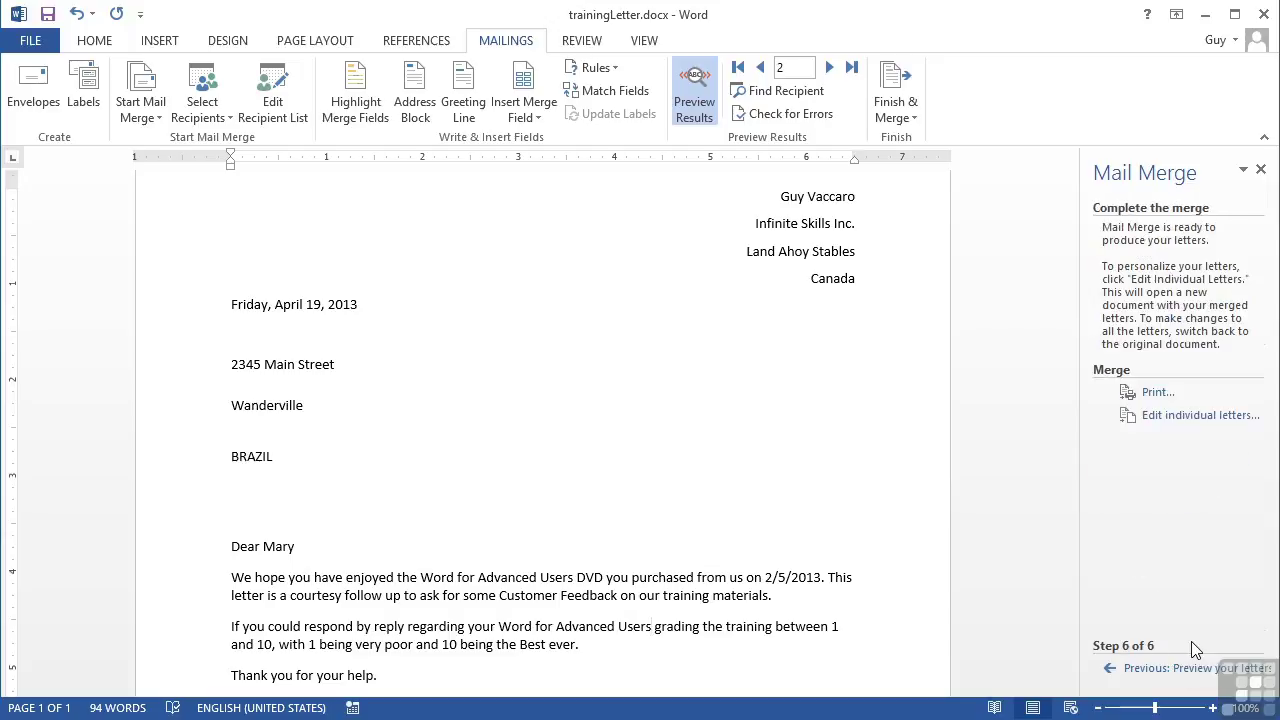
click(1172, 424)
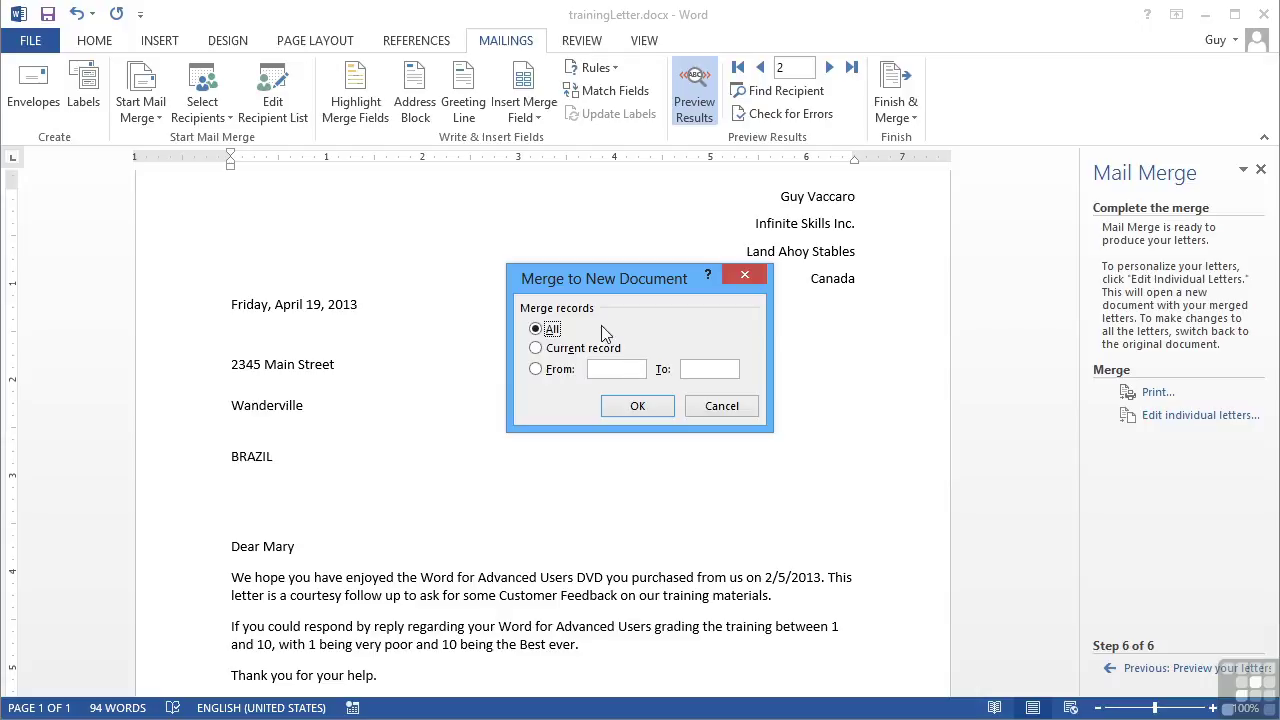
click(636, 407)
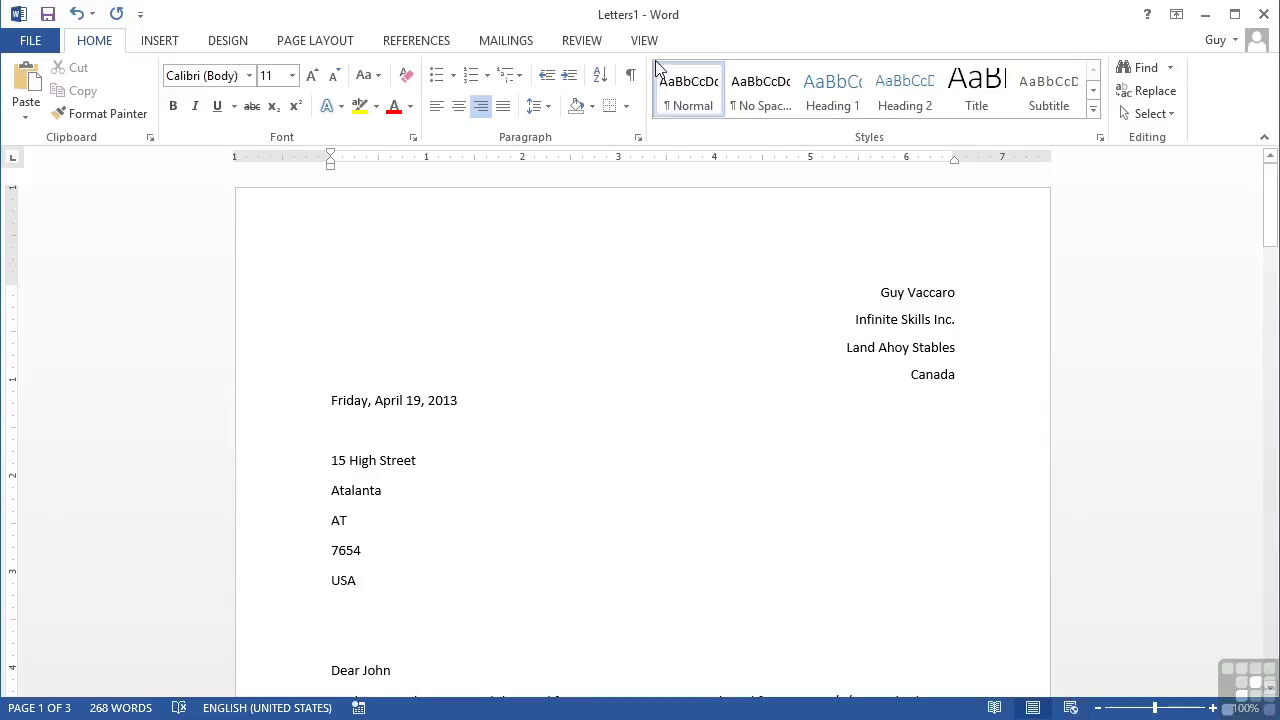
Step: Examine each recipient's letter in the merged document through to the last page and return to the start
scroll(588, 315, down, 5)
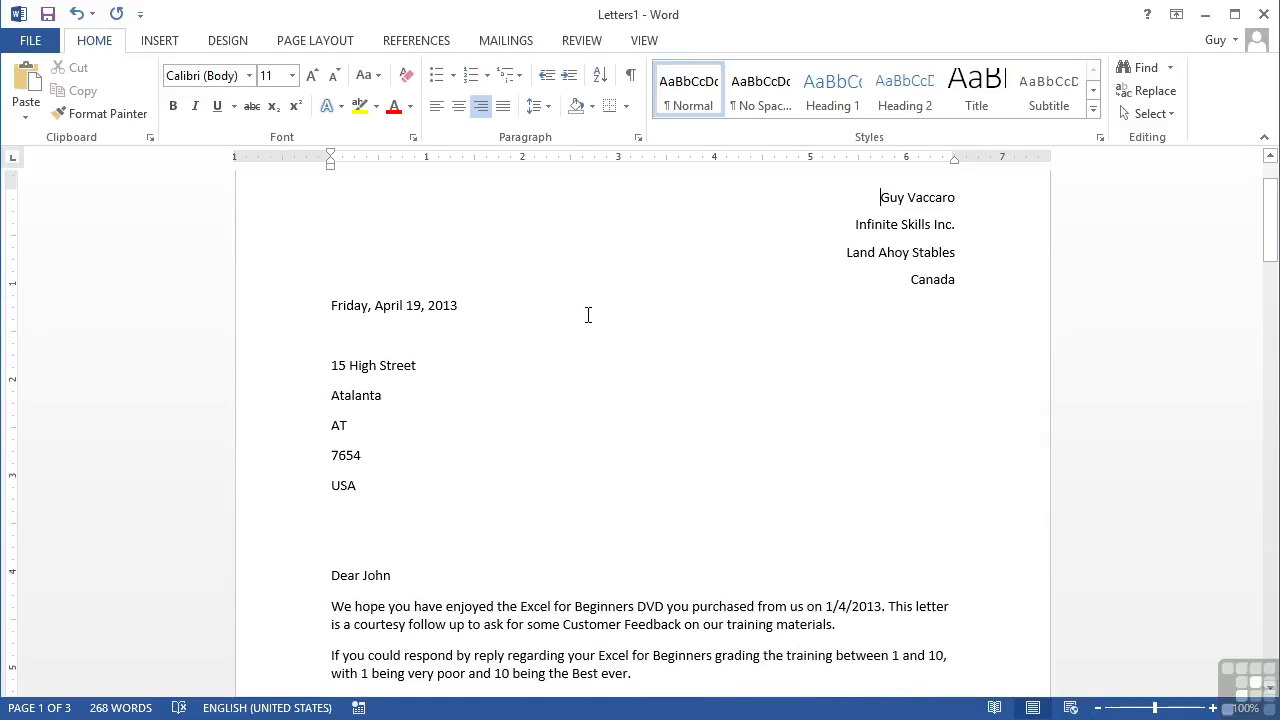
scroll(588, 315, down, 15)
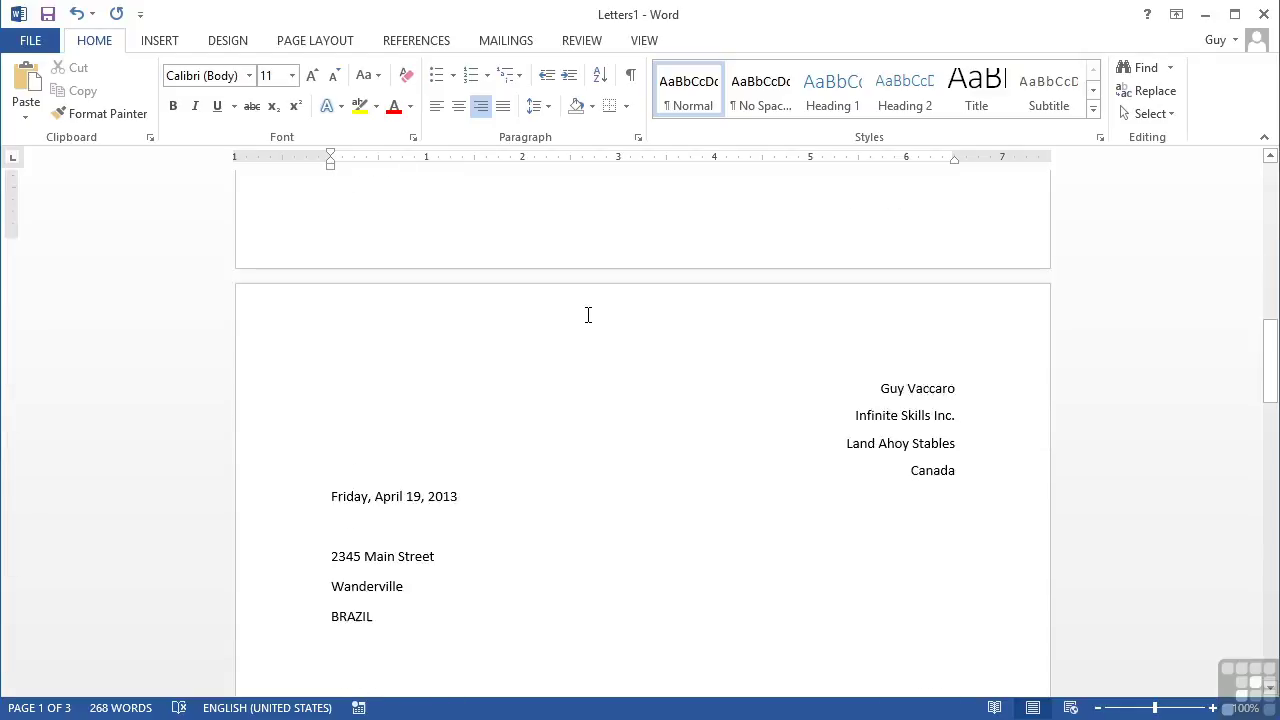
scroll(588, 315, down, 10)
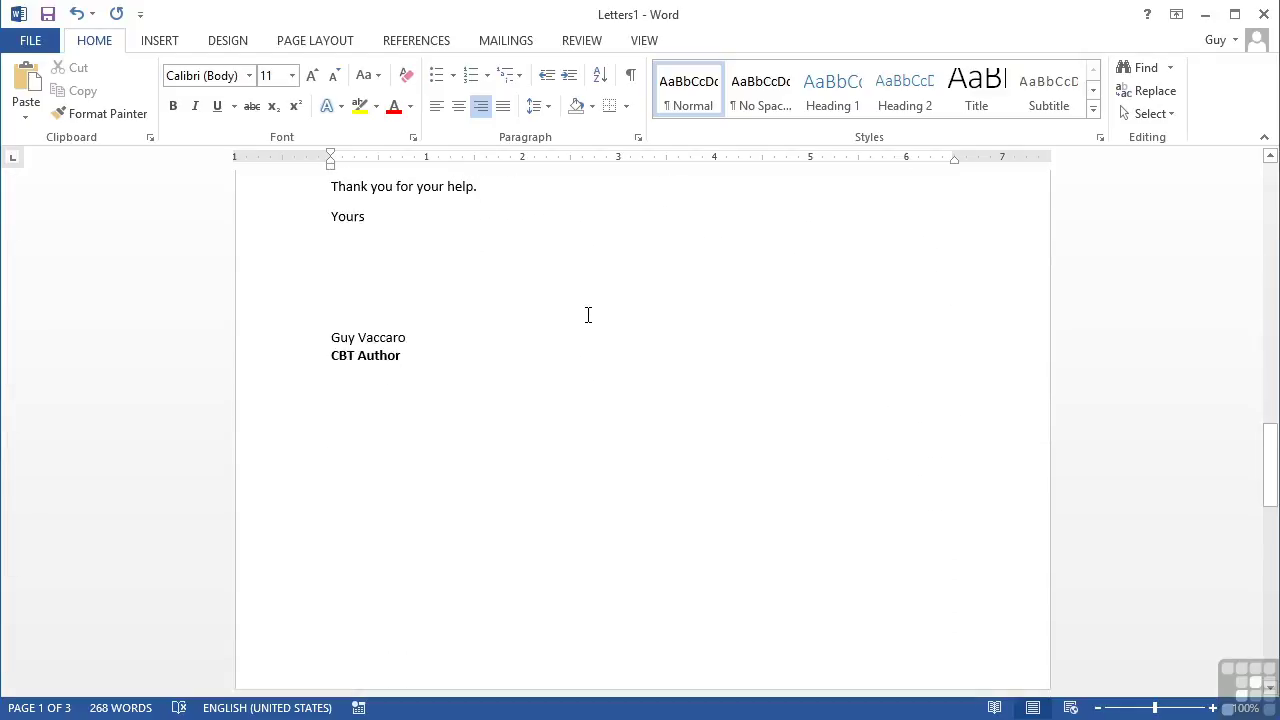
scroll(588, 315, down, 8)
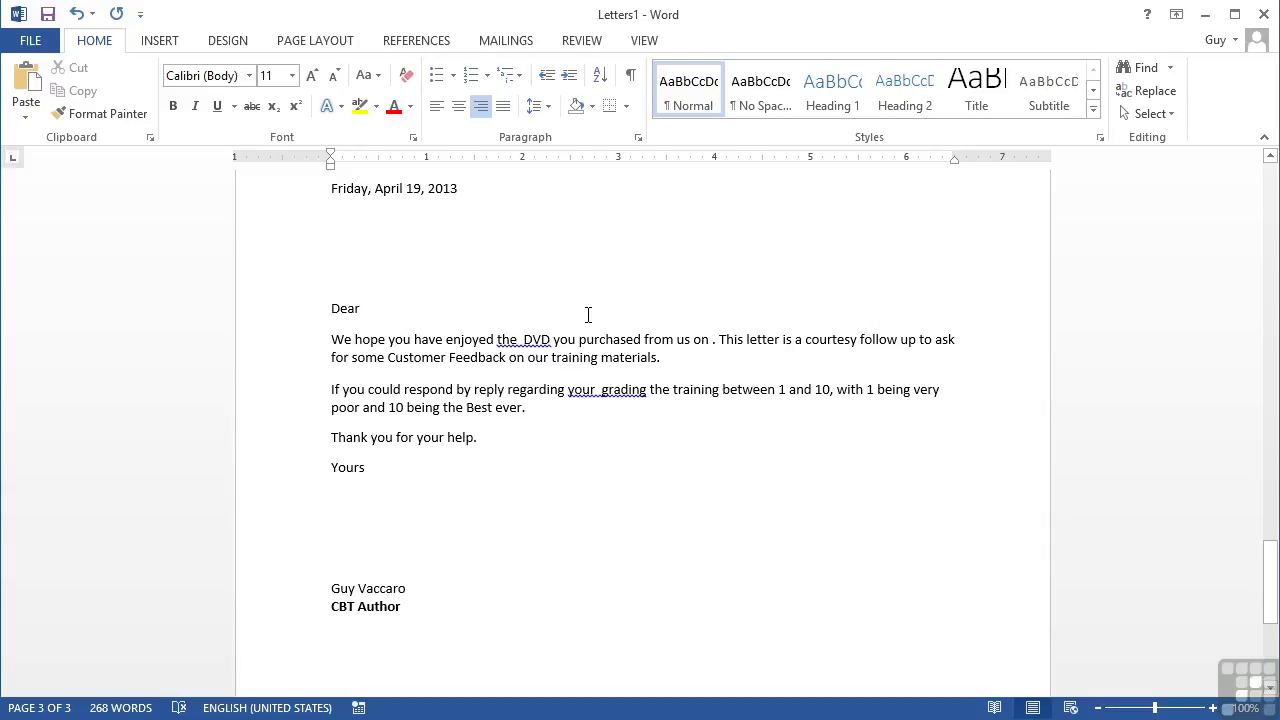
scroll(588, 315, up, 18)
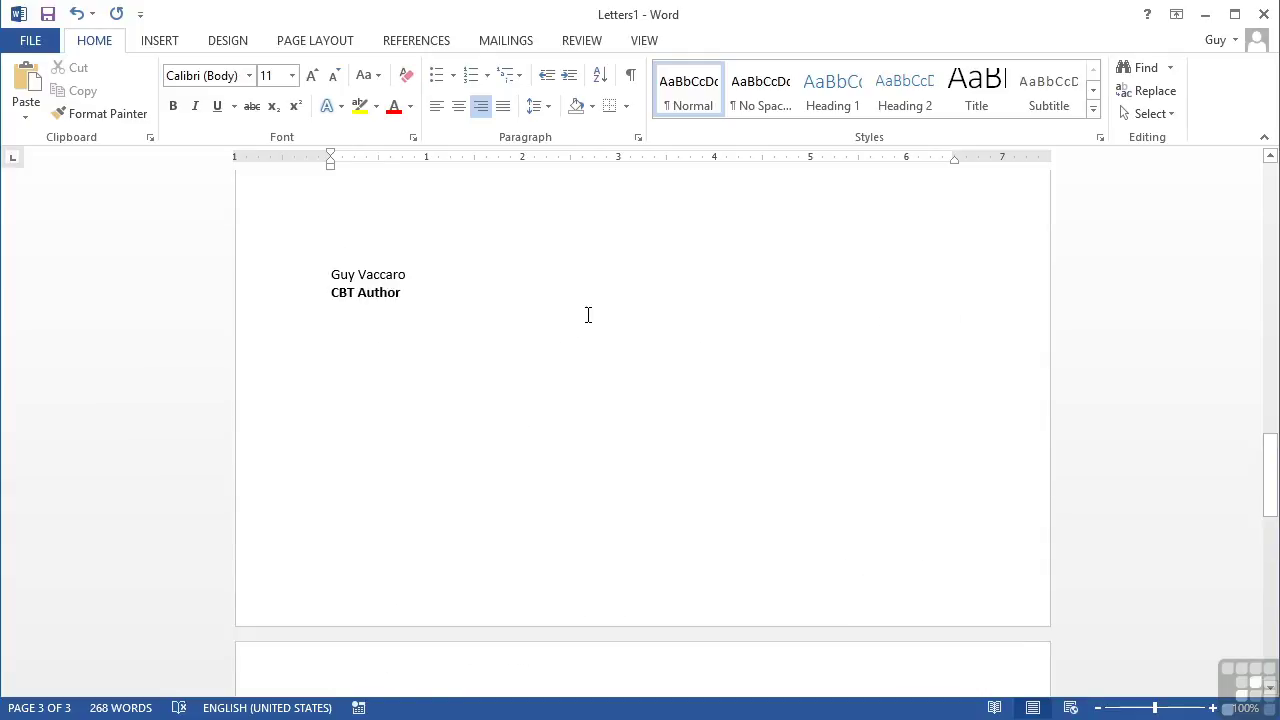
scroll(588, 315, up, 20)
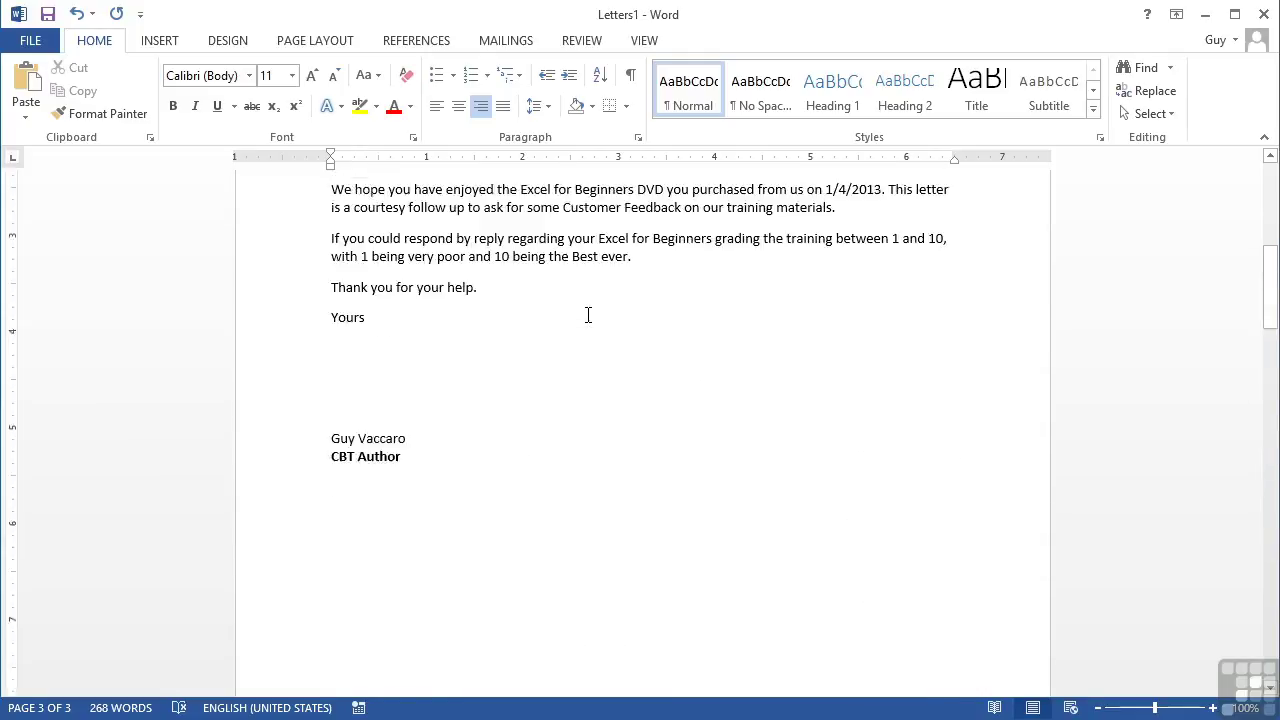
scroll(588, 315, up, 3)
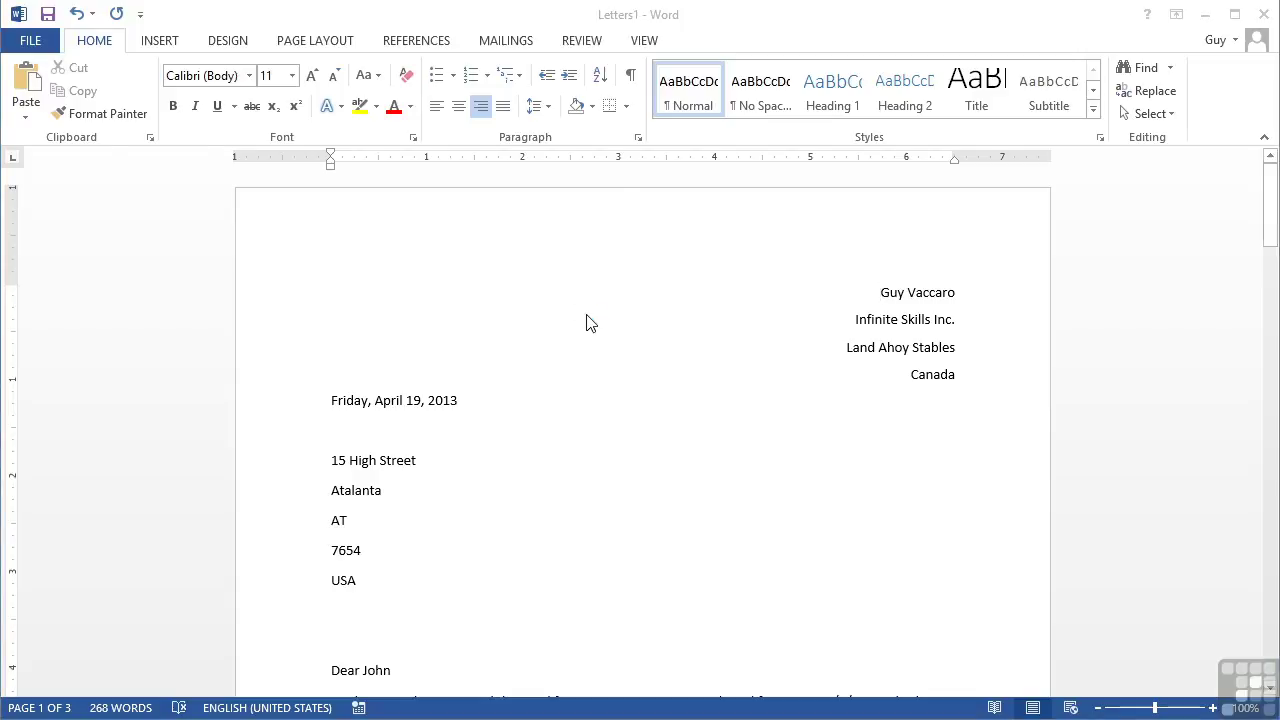
Step: Save the merged document as MergedLetters.docx in the Chapter 11 folder and close it
key(F12)
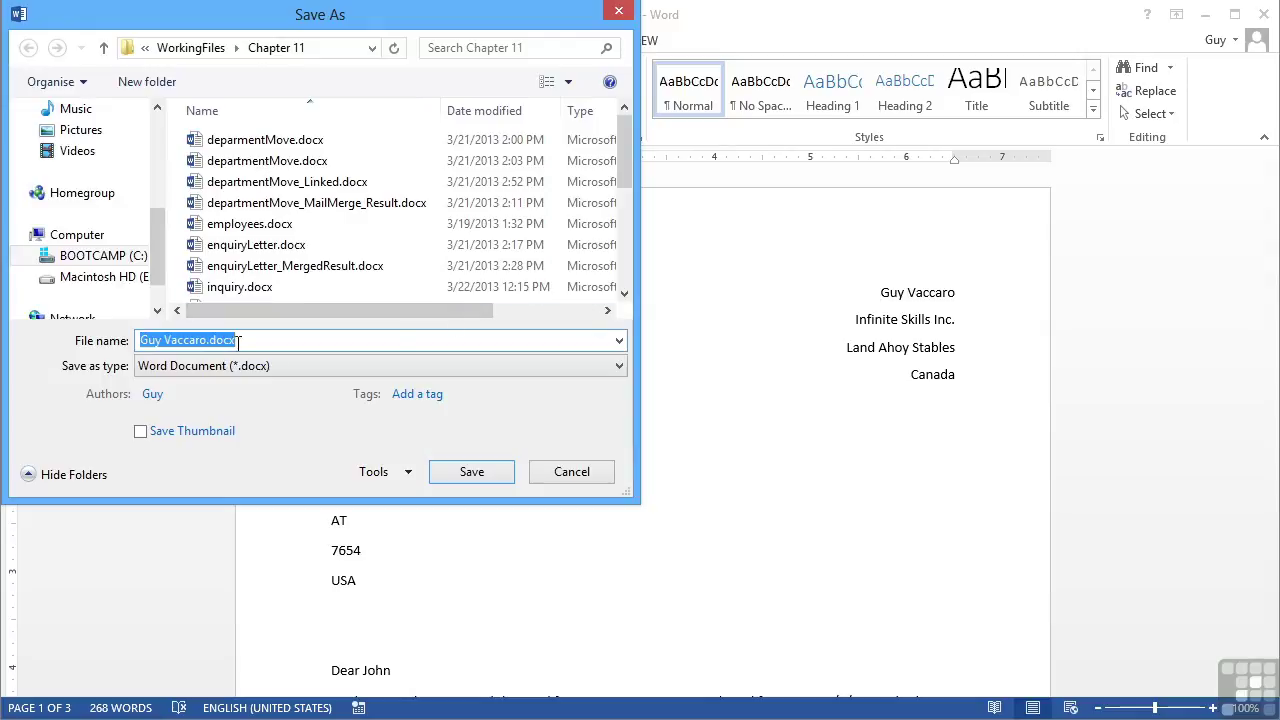
key(BackSpace)
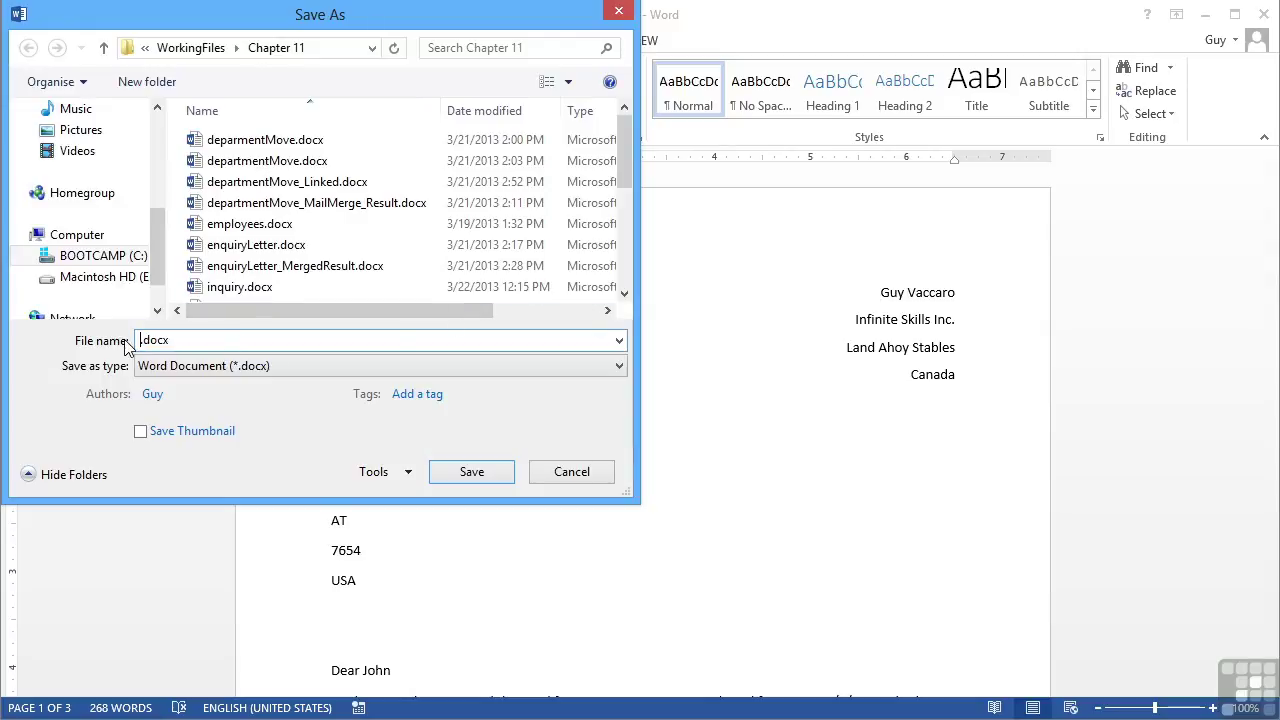
text(MergedLetters)
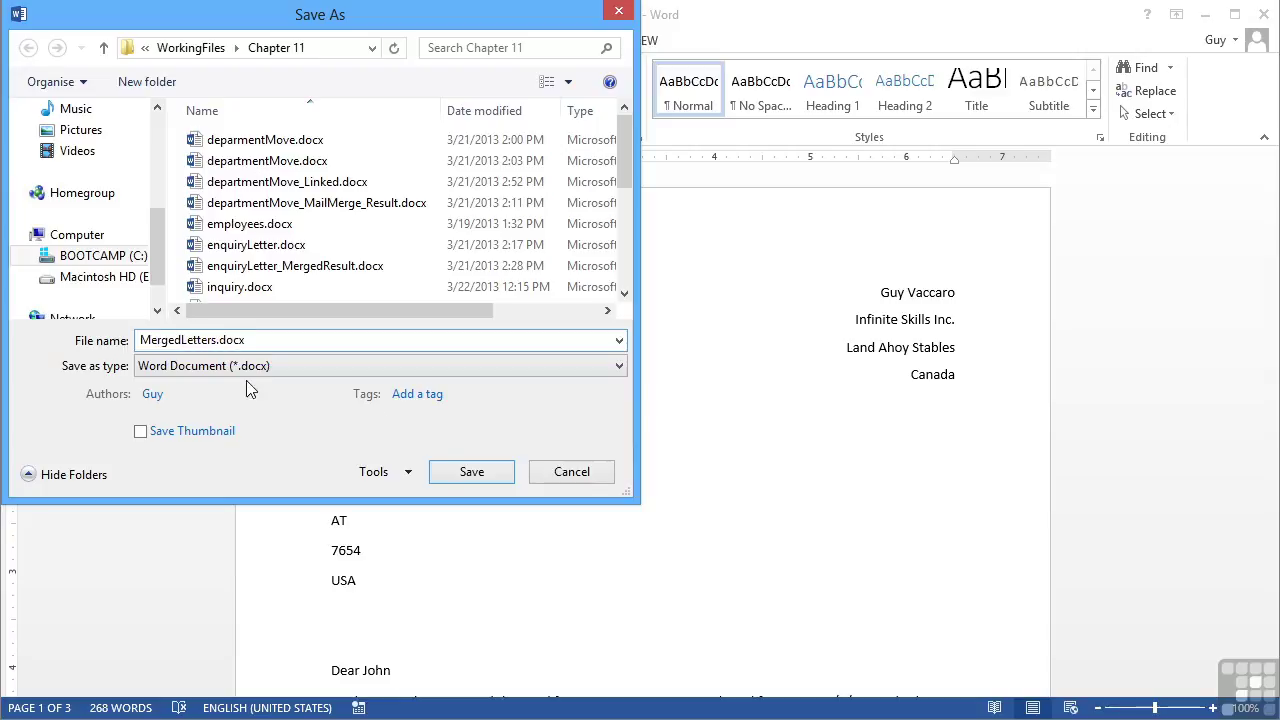
click(457, 468)
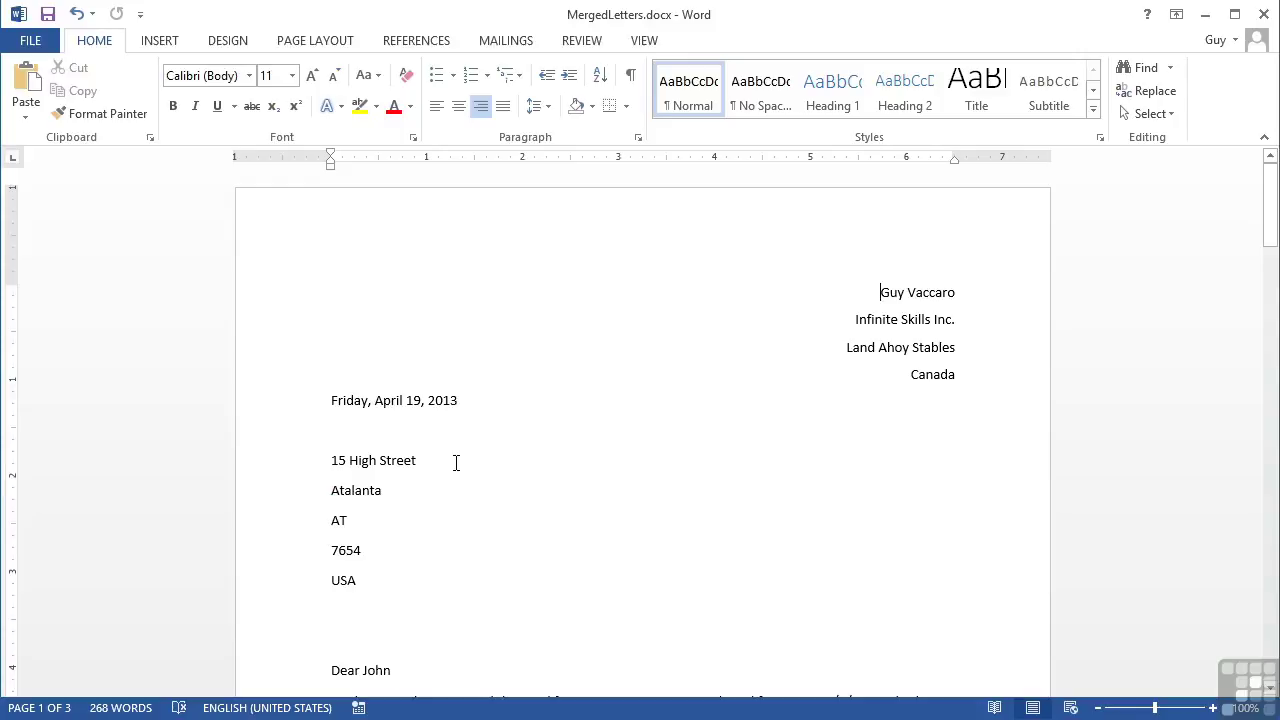
key(ctrl+w)
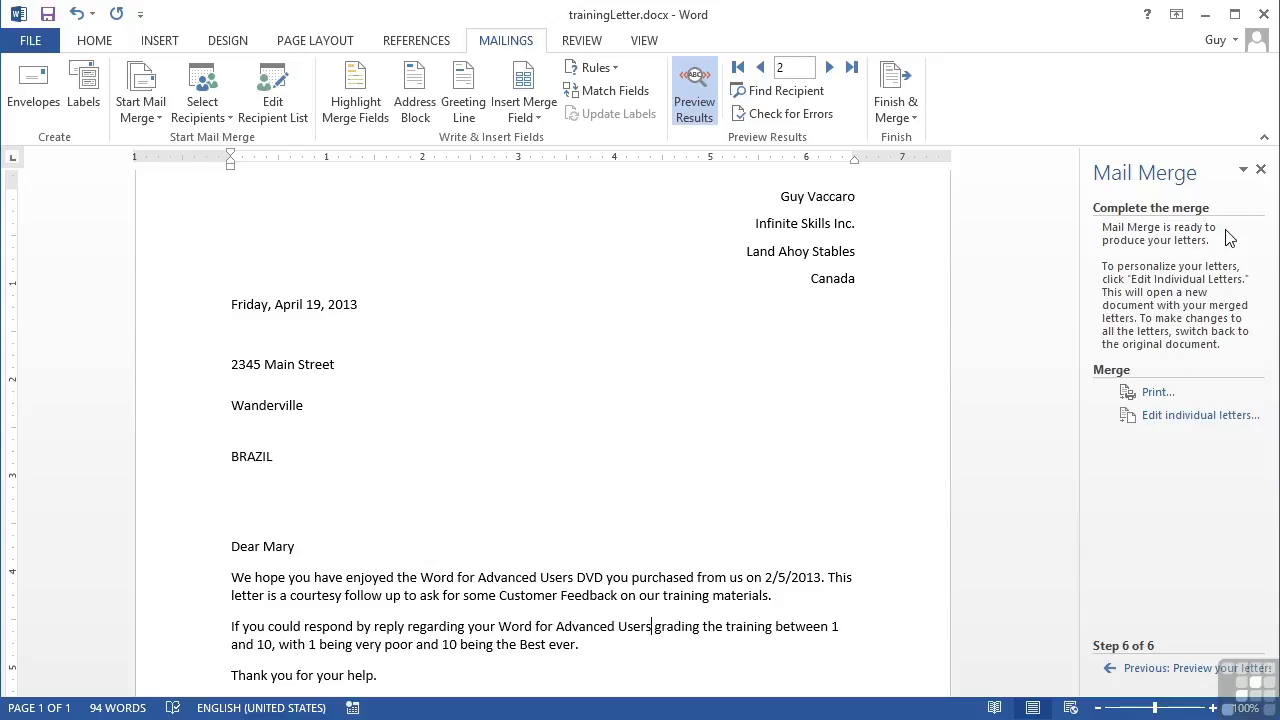
Step: Close the Mail Merge wizard in the training letter and reopen the Step-by-Step Mail Merge Wizard
click(1261, 171)
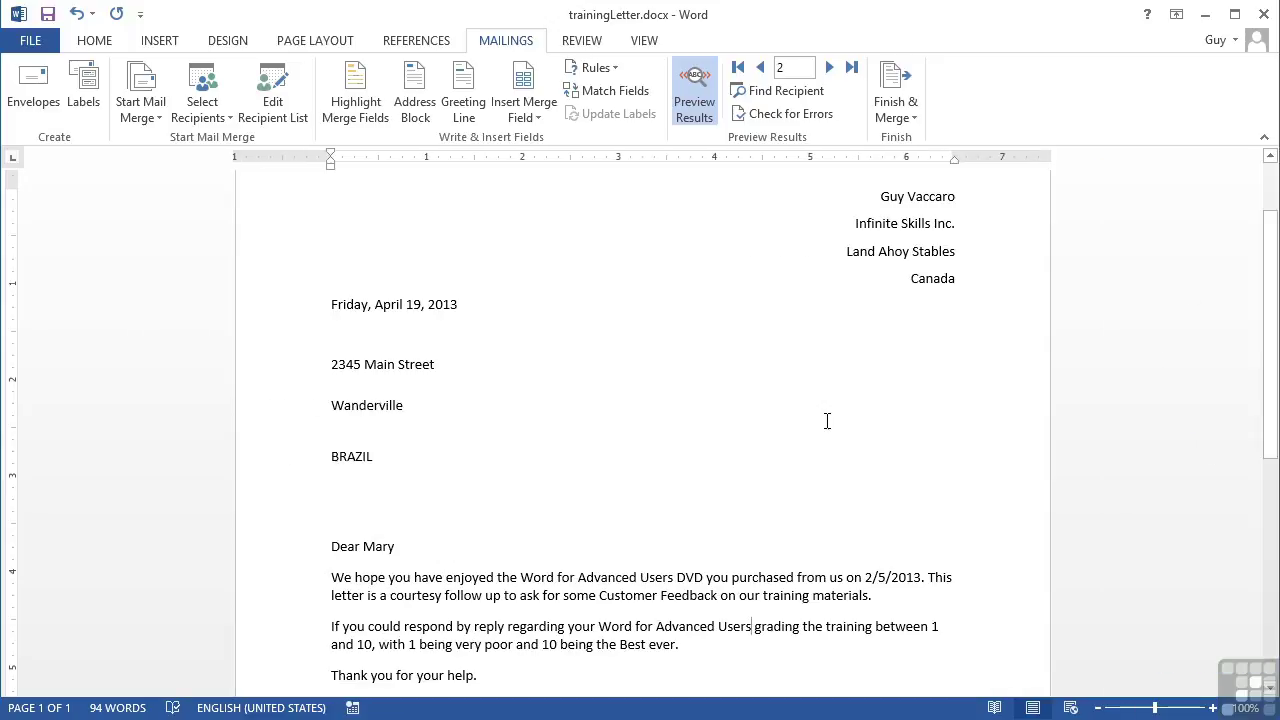
click(153, 125)
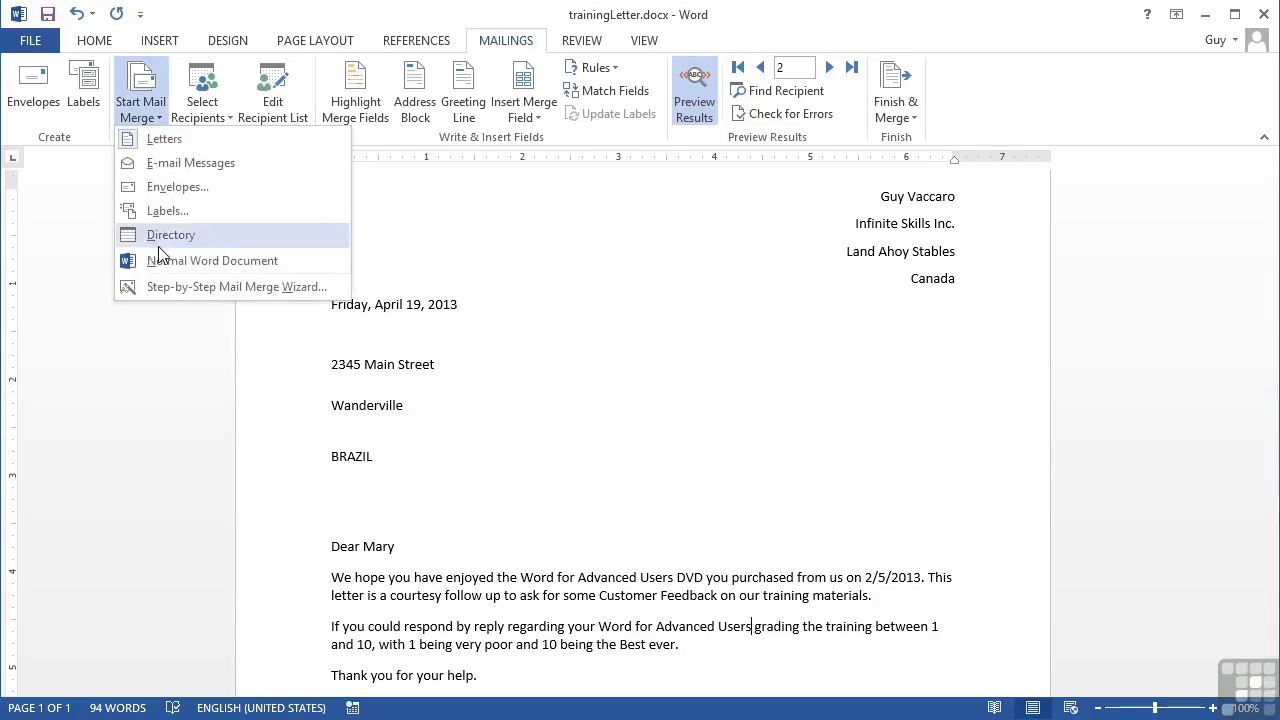
click(175, 286)
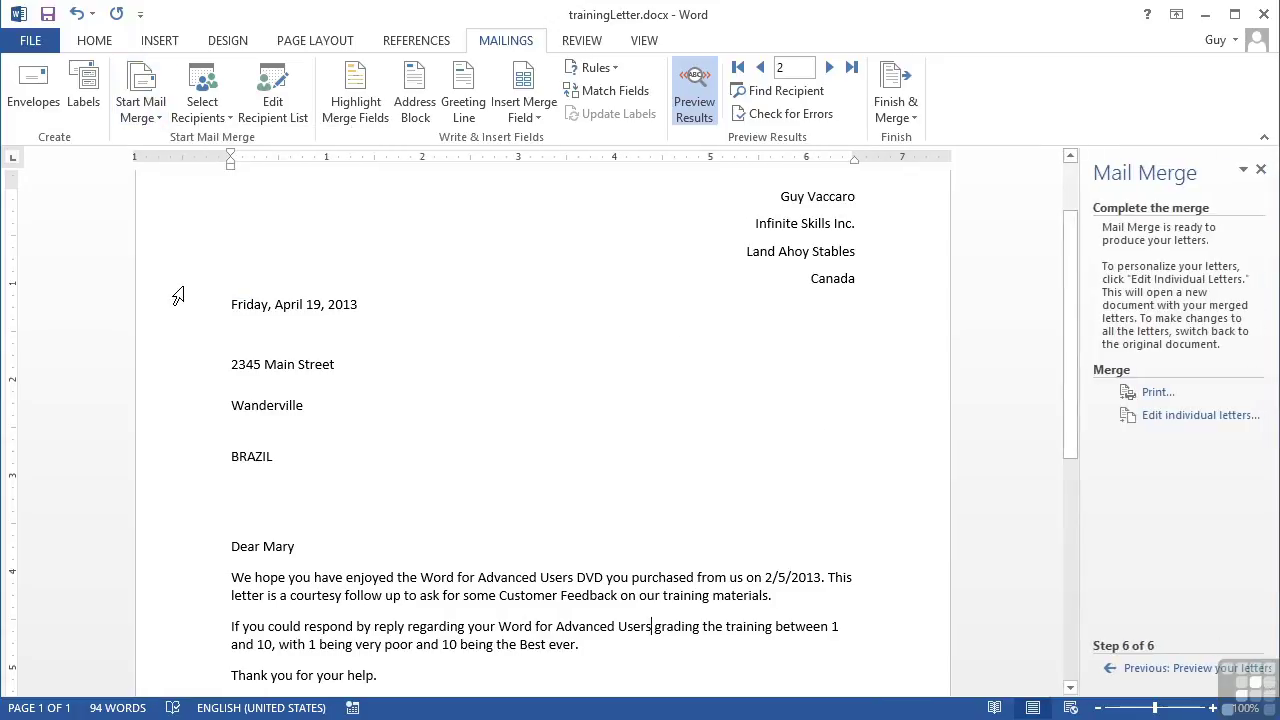